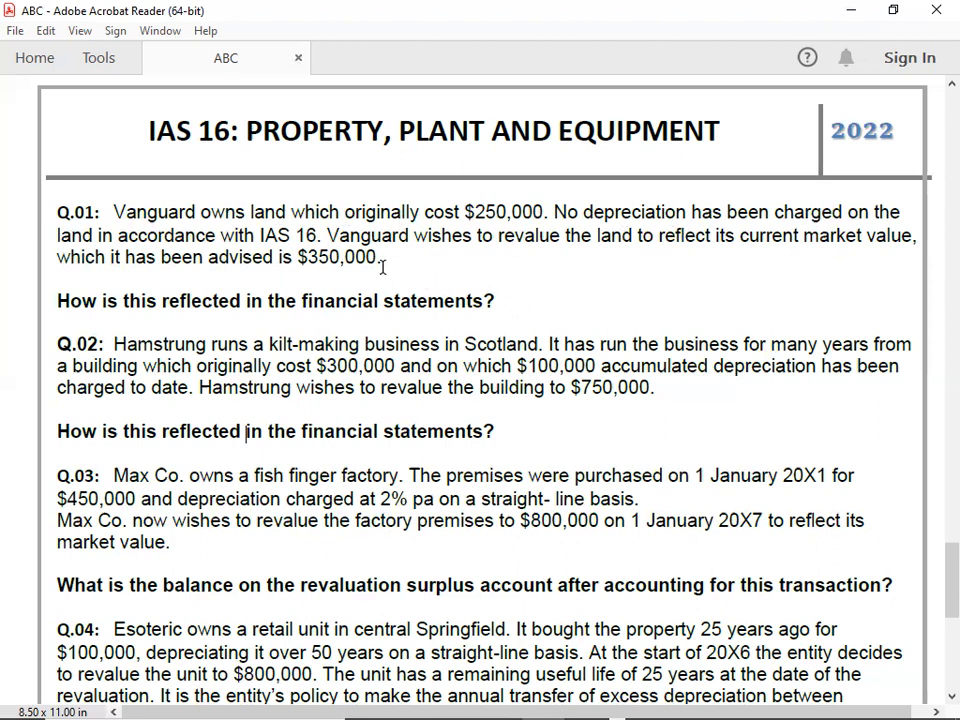
Switch to the Excel workbook and, under Q.1, enter LAND CONST in B108 with 250000 in F108.
key("alt")
key("alt+Tab")
key("Down")
scroll(383, 269, "down", 1)
key("Up")
key("Up")
key("Up")
key("Up")
key("Up")
key("Up")
key("Up")
key("Up")
key("Up")
key("Up")
key("Up")
key("Up")
key("Up")
key("Up")
key("Up")
key("Up")
key("Up")
key("Up")
key("Up")
key("Up")
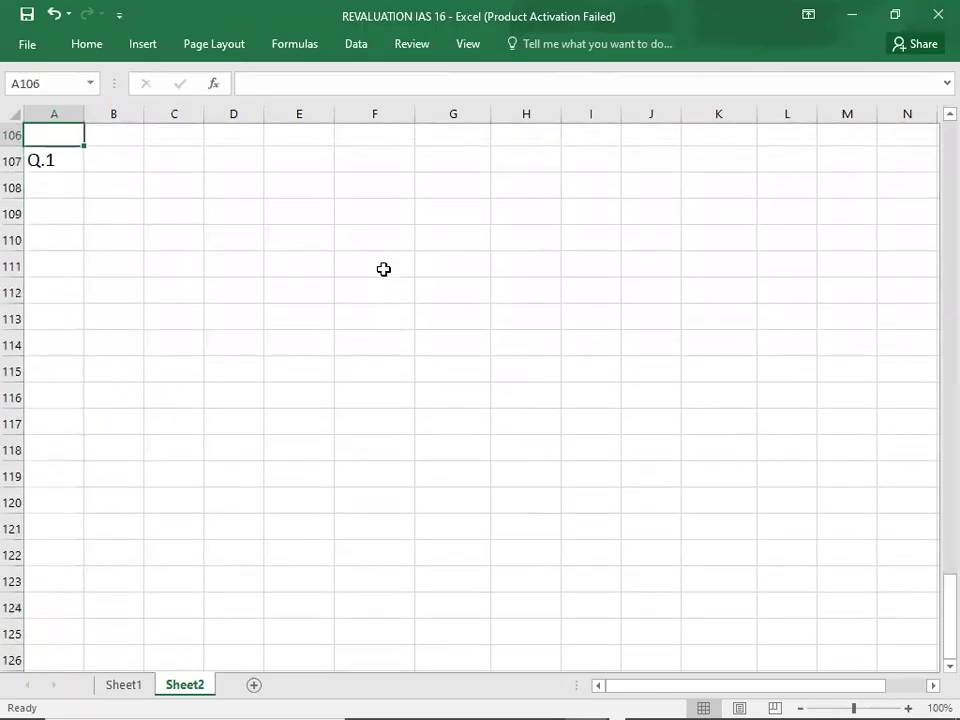
key("Down")
key("Down")
key("Down")
key("Right")
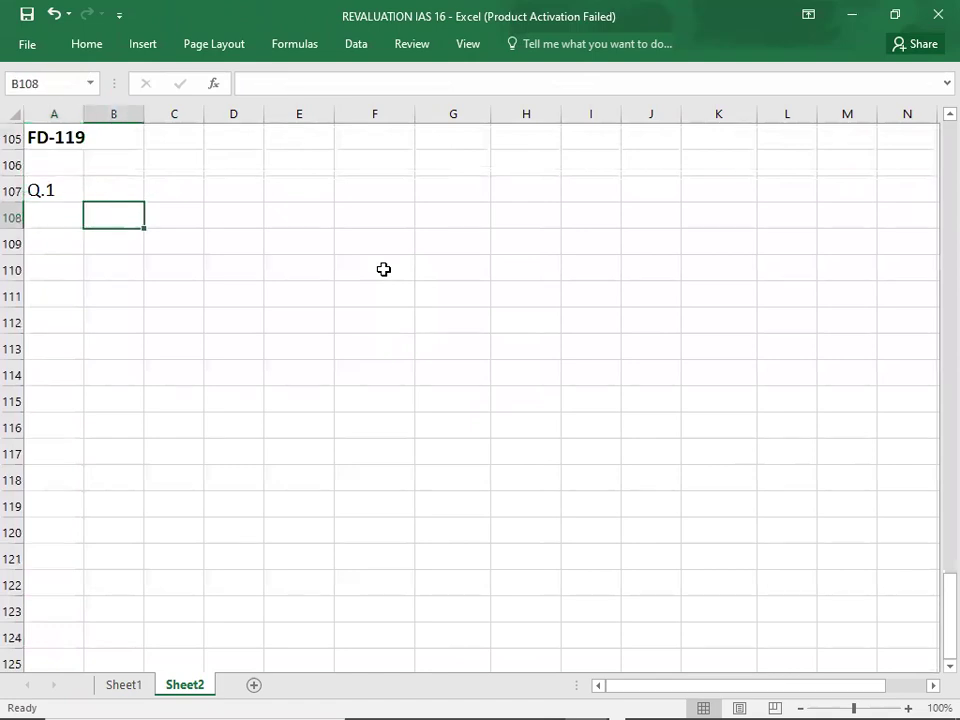
type("LAND C")
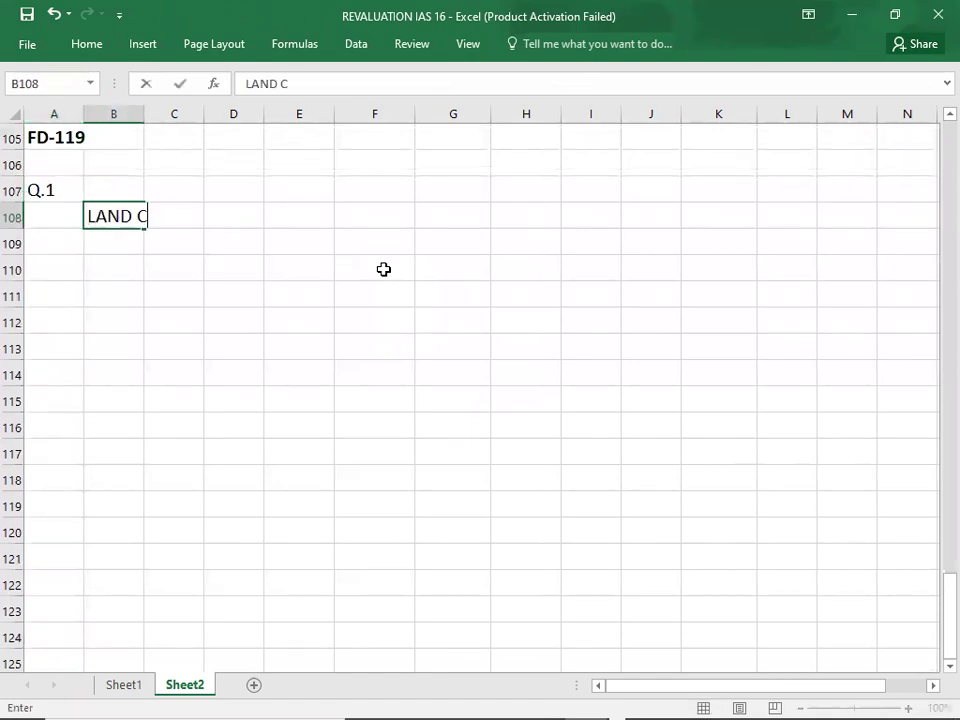
type("ONST")
key("Right")
key("Right")
key("Right")
key("Right")
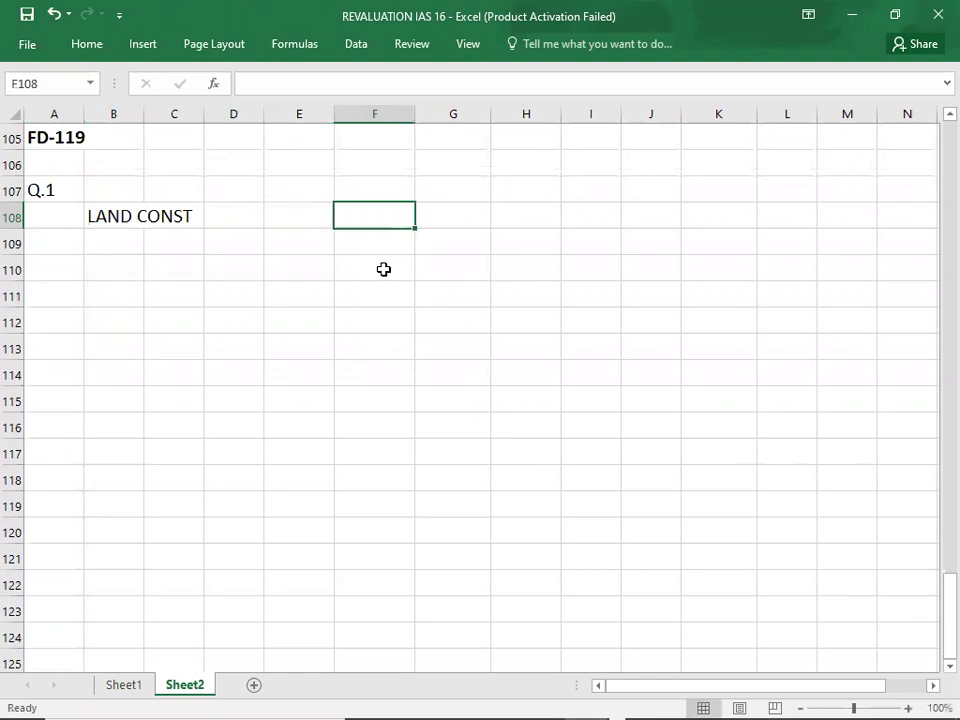
type("2500000")
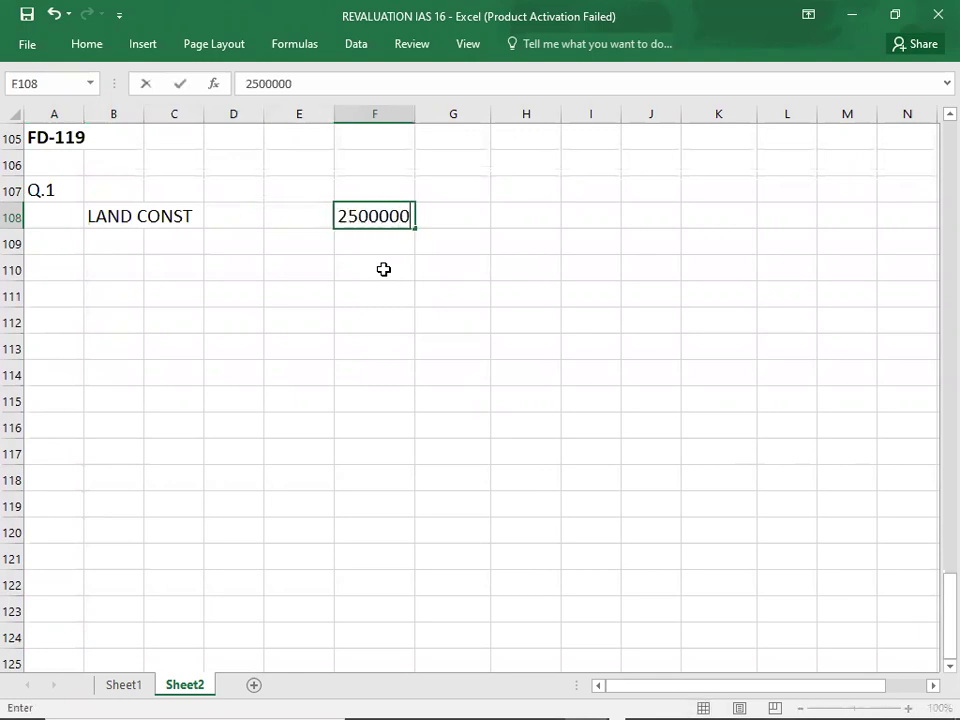
key("BackSpace")
key("Return")
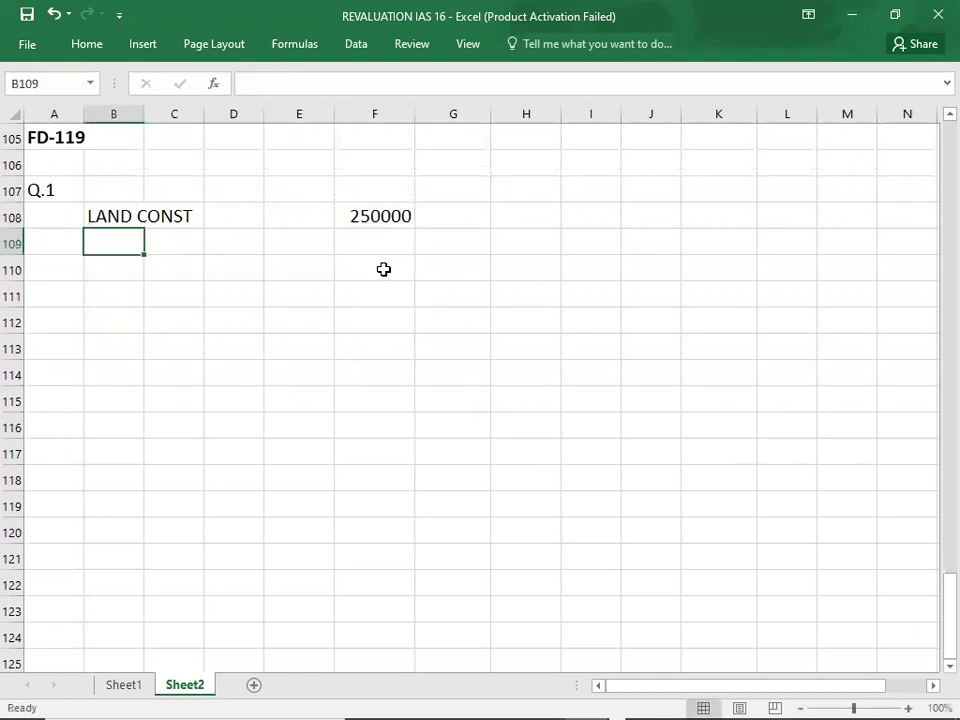
Enter REVALUED AT in B109 with -350000 in F109.
type("REAL")
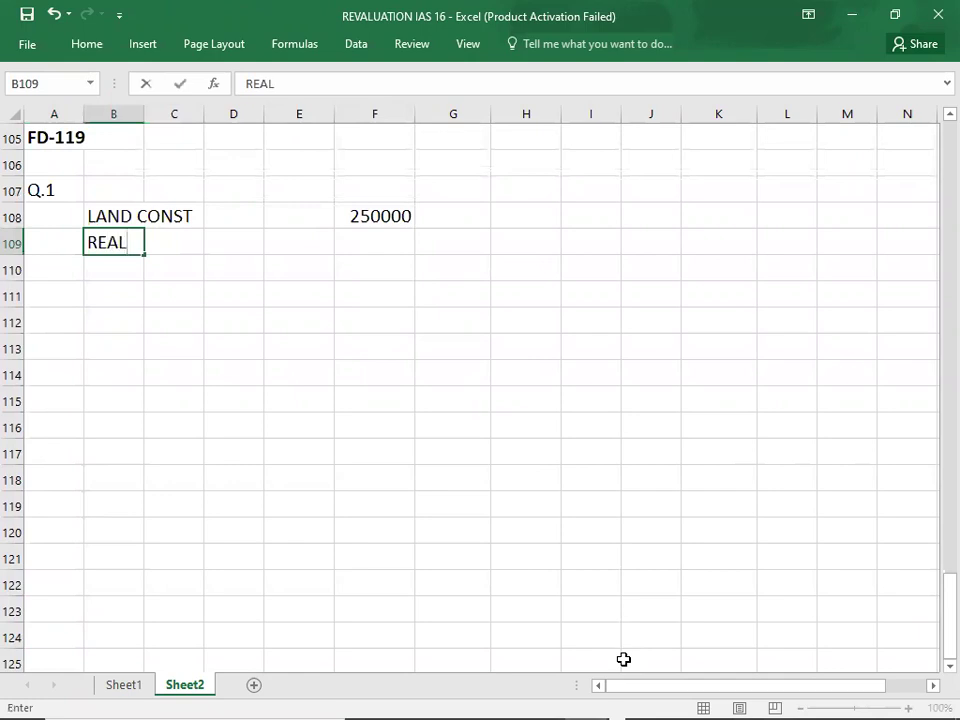
key("BackSpace")
key("BackSpace")
type("VALUED AT")
key("Right")
key("Right")
key("Right")
key("Right")
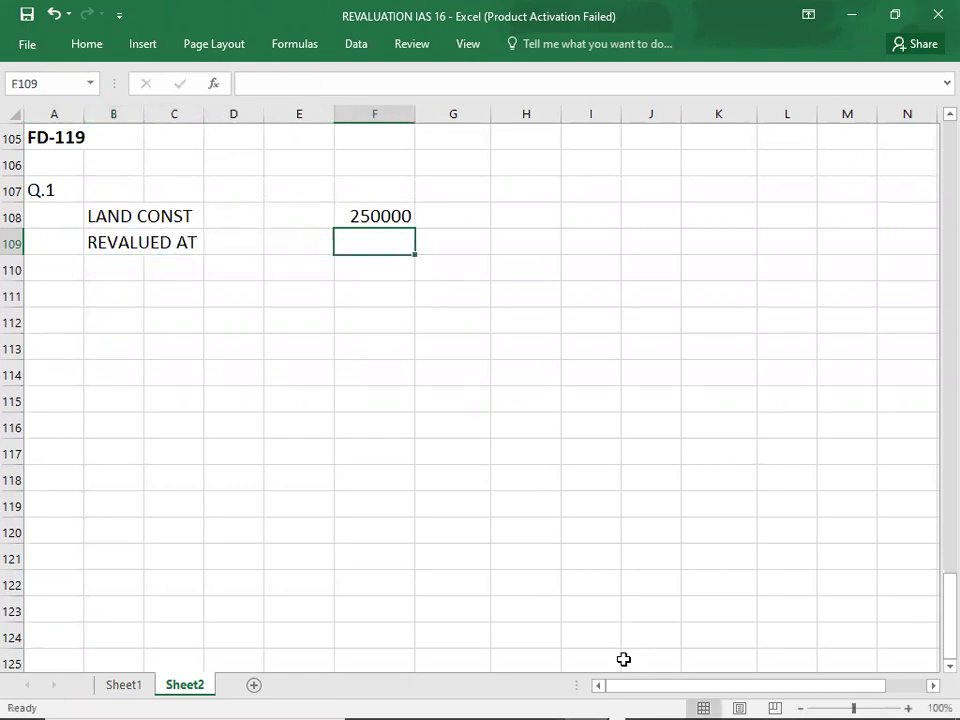
type("-350000")
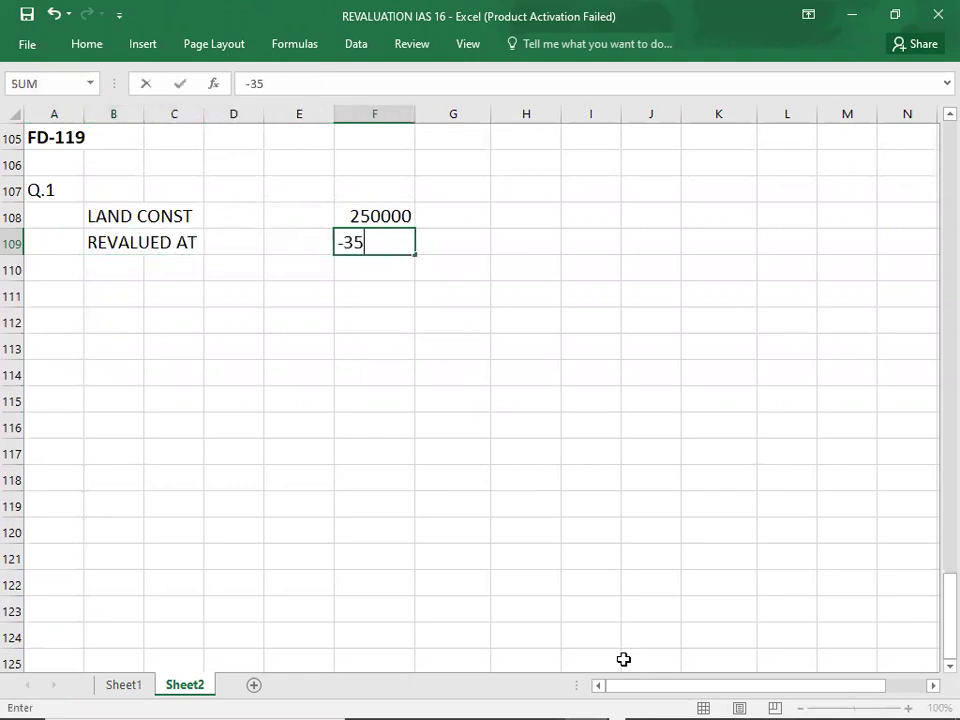
key("Return")
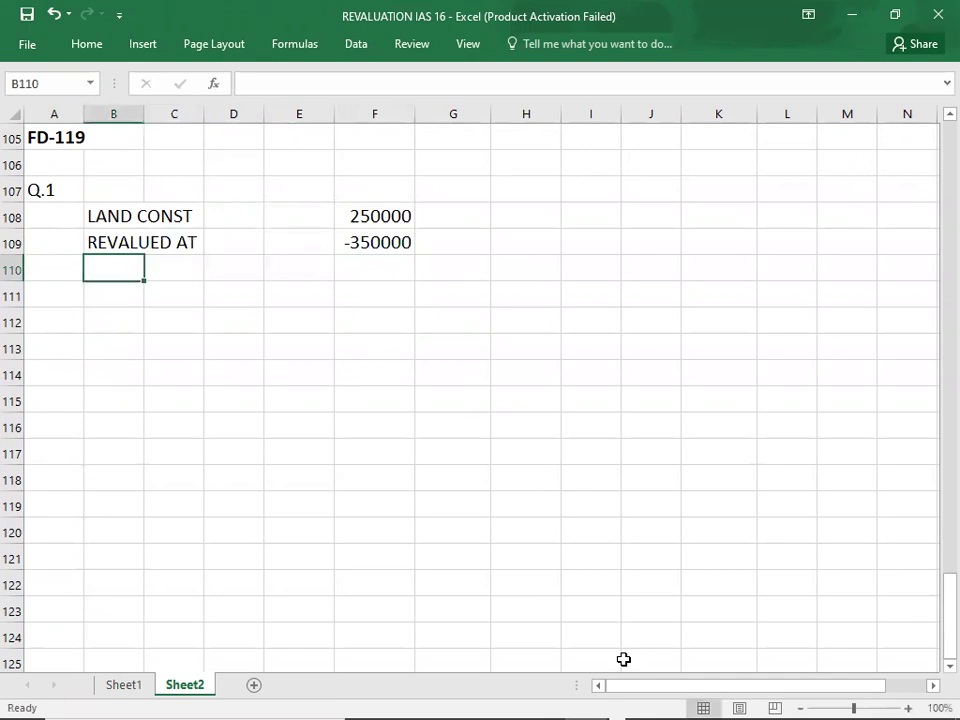
Enter GAIN ON REVALUATION in B110 with 100000 in F110.
type("GI")
key("BackSpace")
type("AIN ON REVAL")
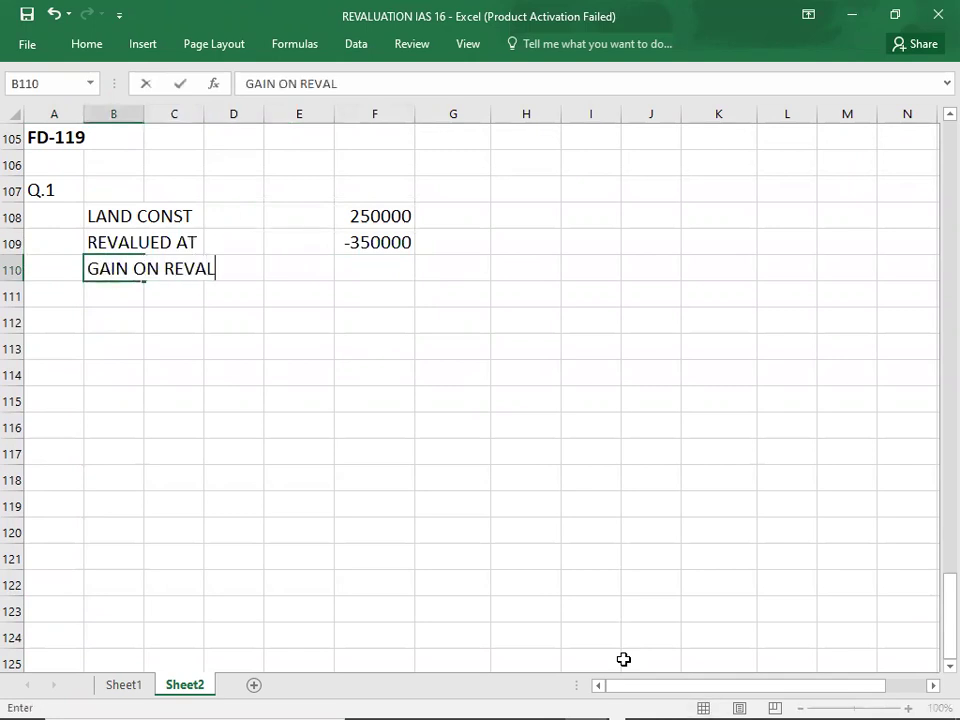
type("UATION")
key("Right")
key("Right")
key("Right")
key("Right")
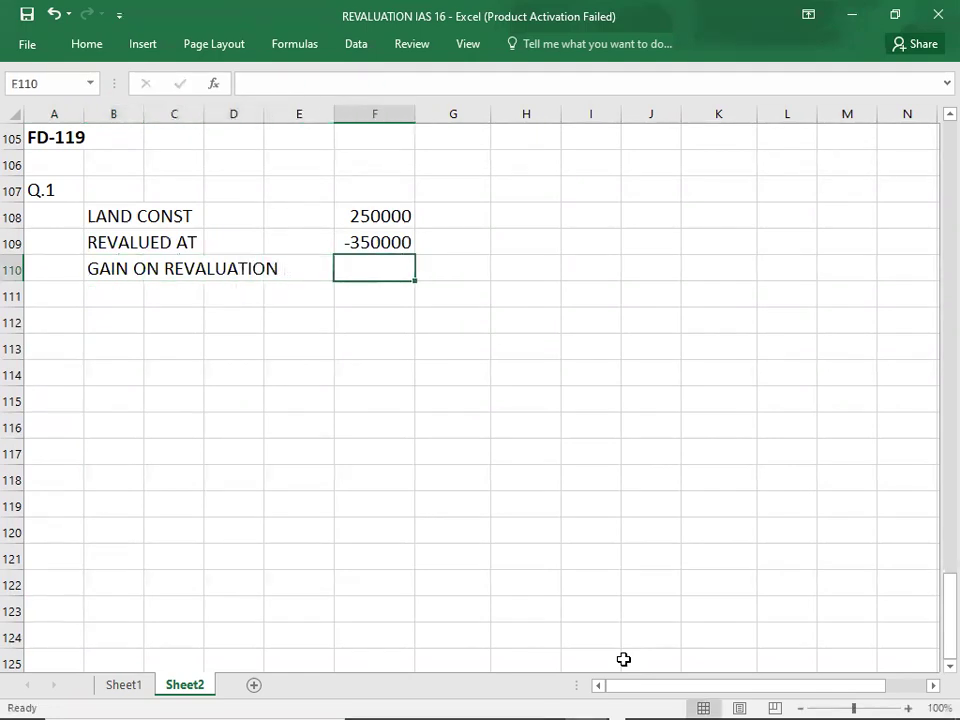
type("100000")
key("Return")
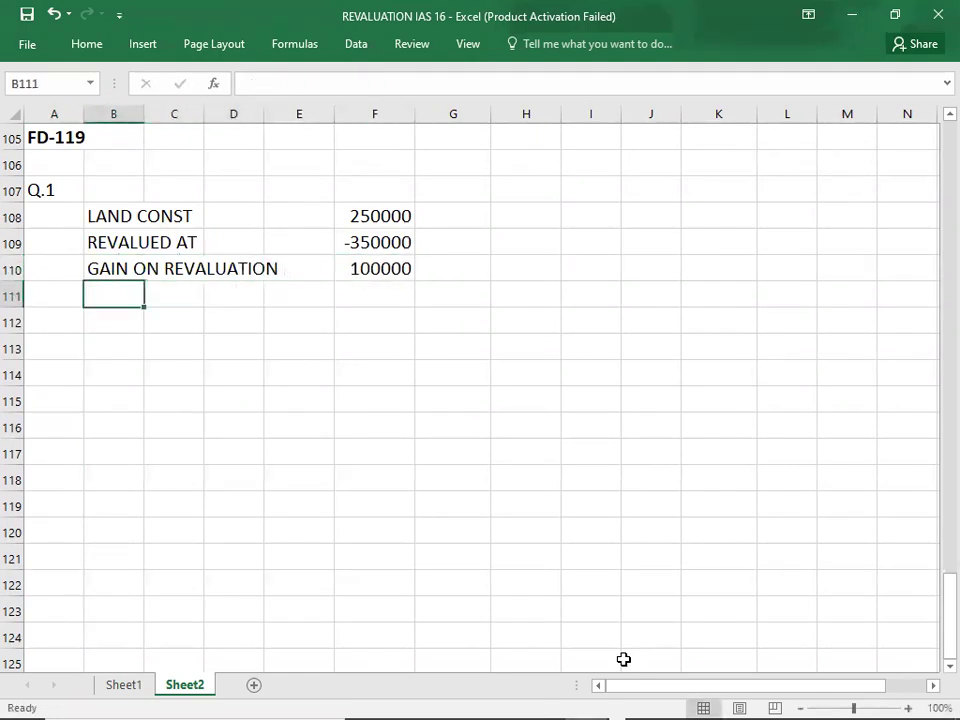
Apply a top and double bottom border to the revaluation gain amount in F110.
left_click(350, 265)
left_click(88, 46)
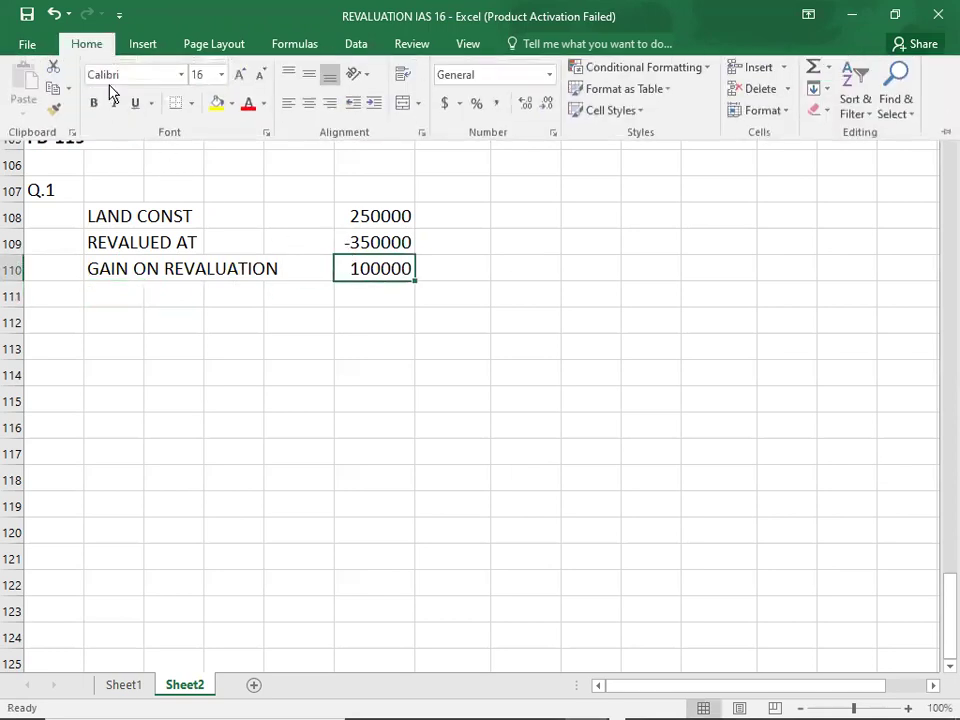
left_click(192, 105)
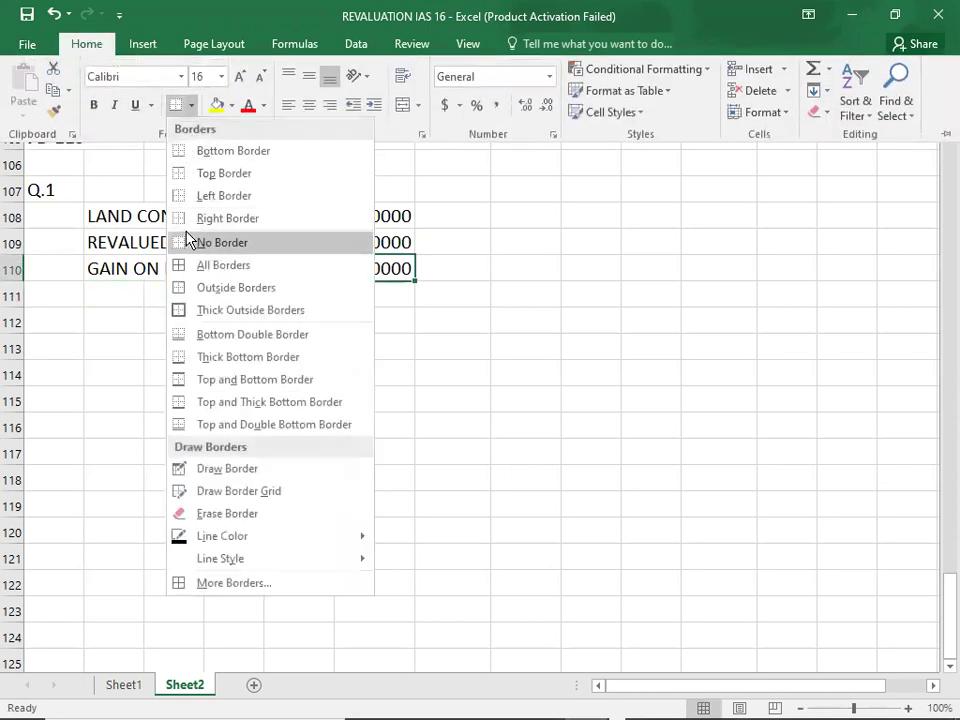
left_click(240, 424)
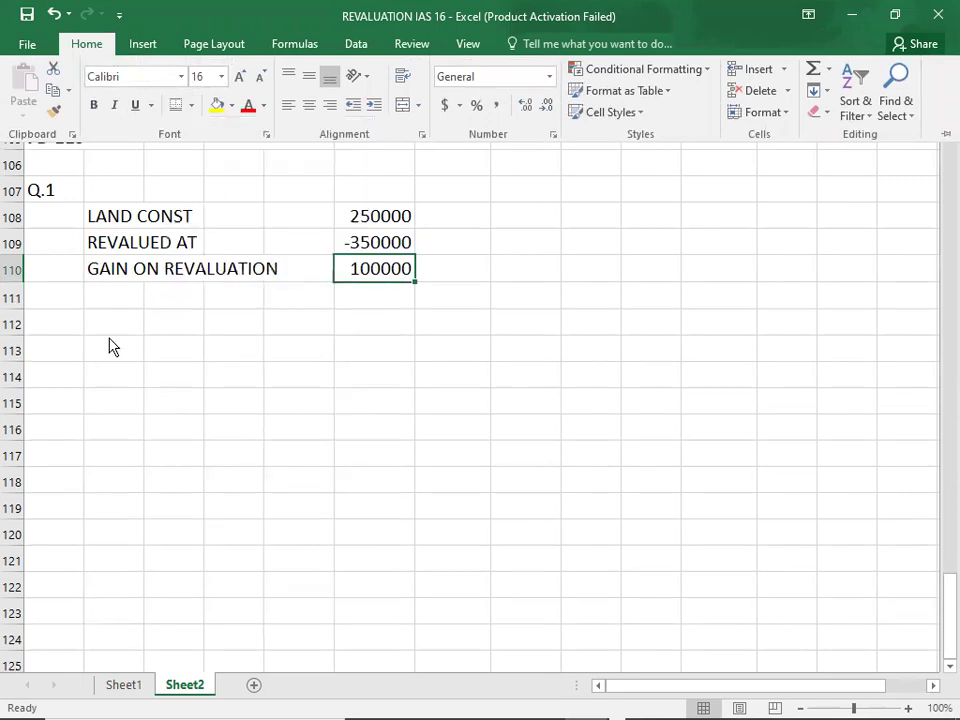
Start the journal entry with LAND in B112 and 100000 in F112.
left_click(115, 323)
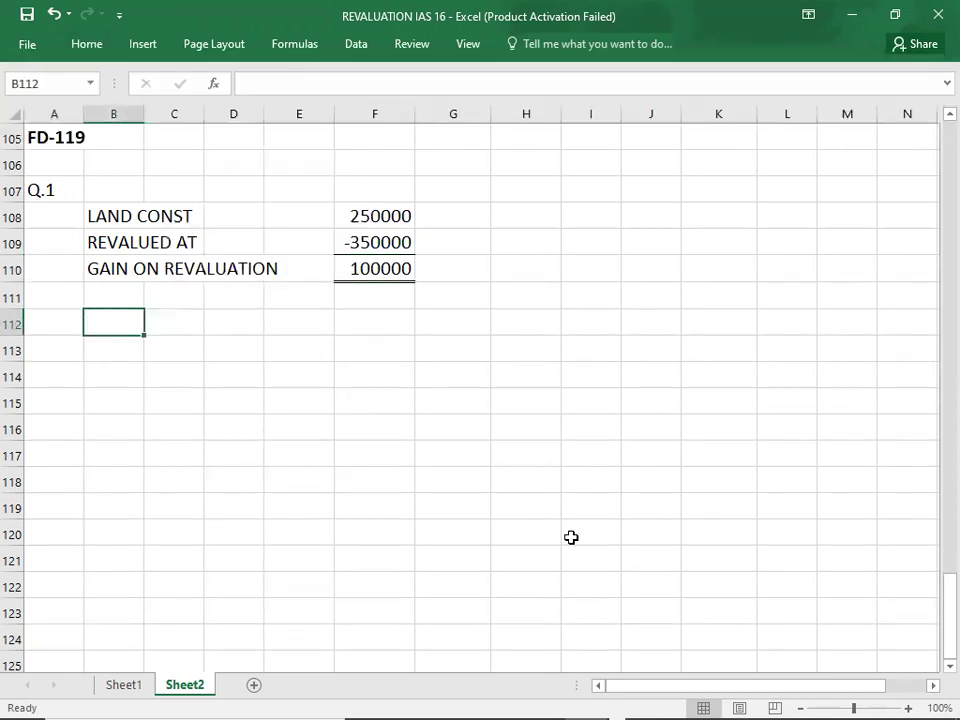
type("LAND")
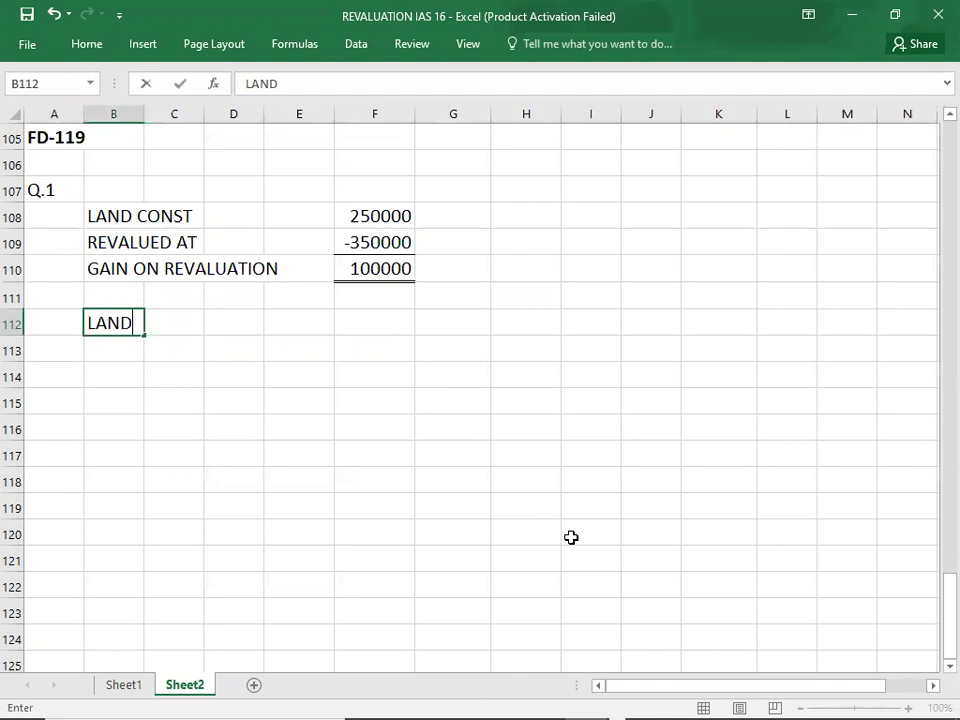
key("Tab")
key("Tab")
key("Tab")
key("Tab")
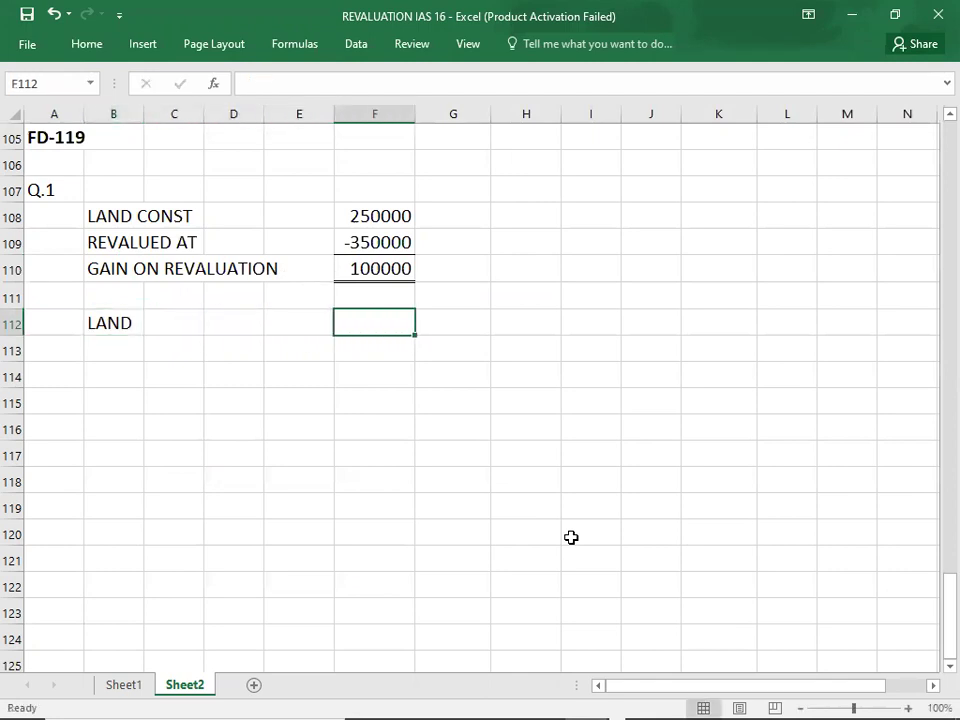
type("100000")
key("Return")
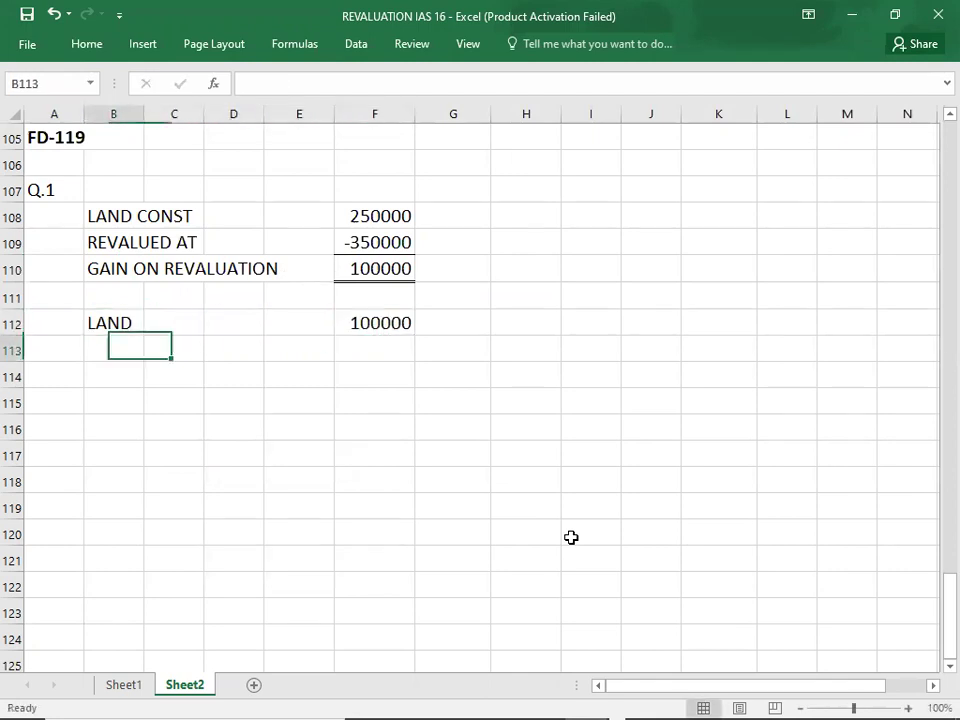
Enter REVALUATION SURPLUS in C113 as the indented credit account of the journal entry.
key("Tab")
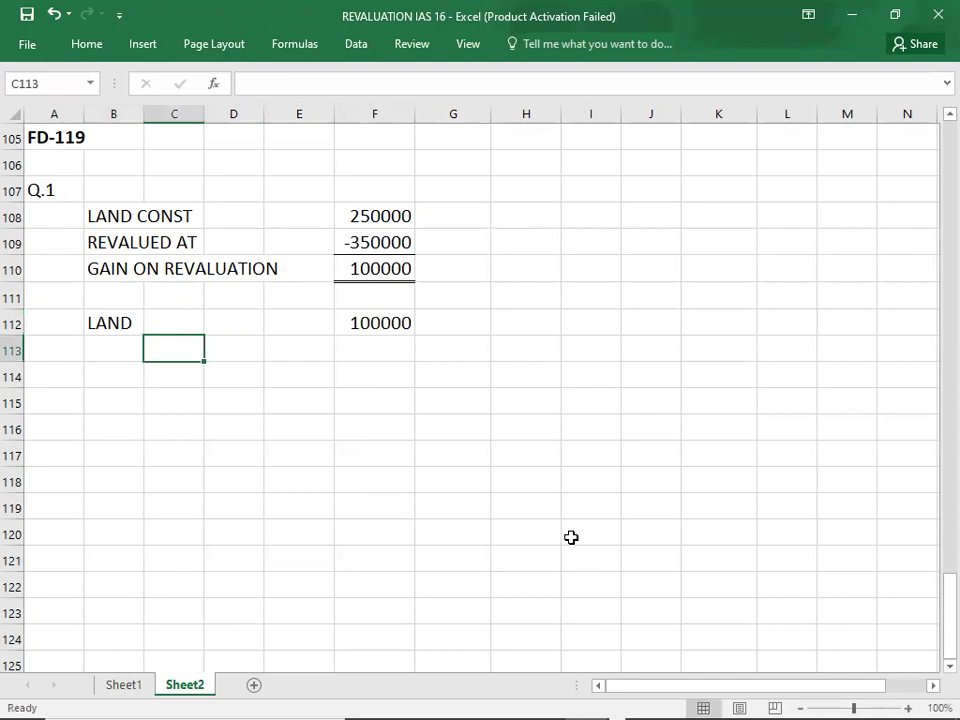
type("R")
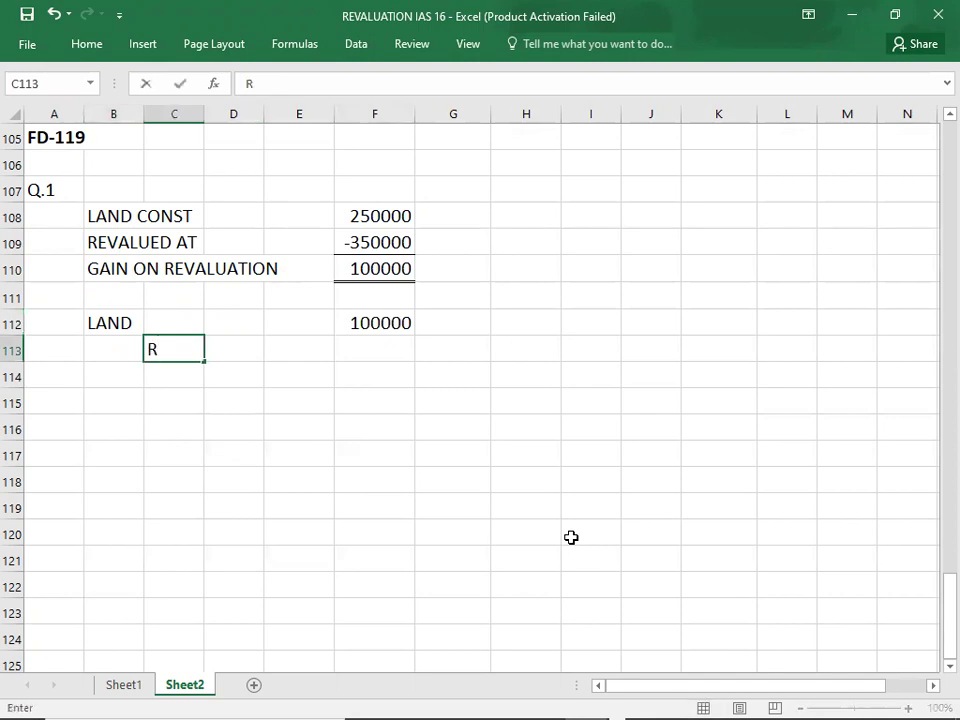
type("EVALUATION")
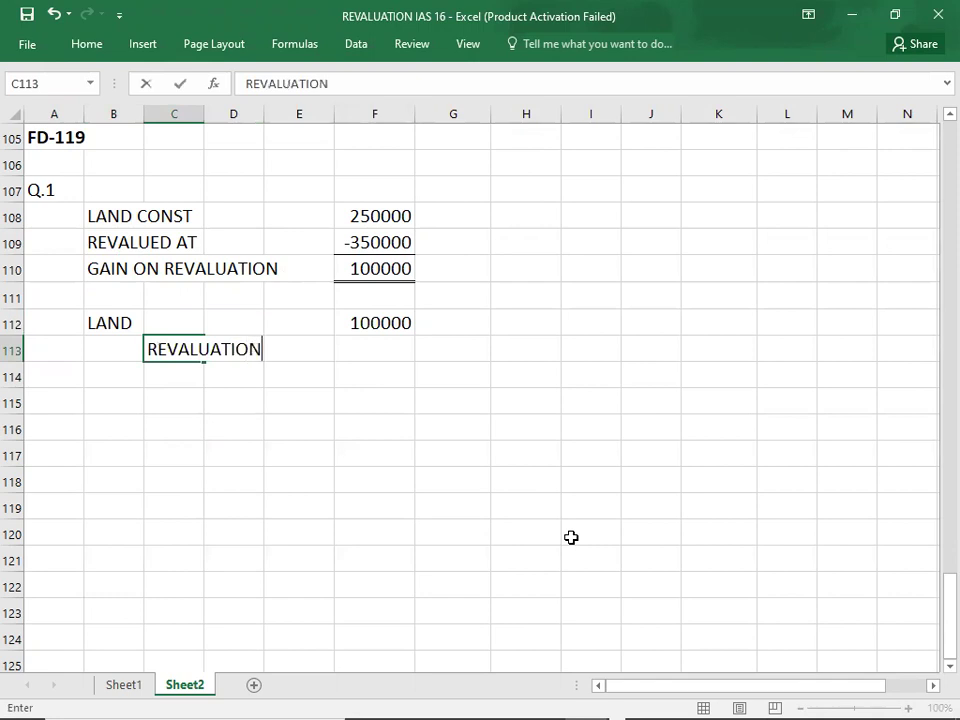
key("Tab")
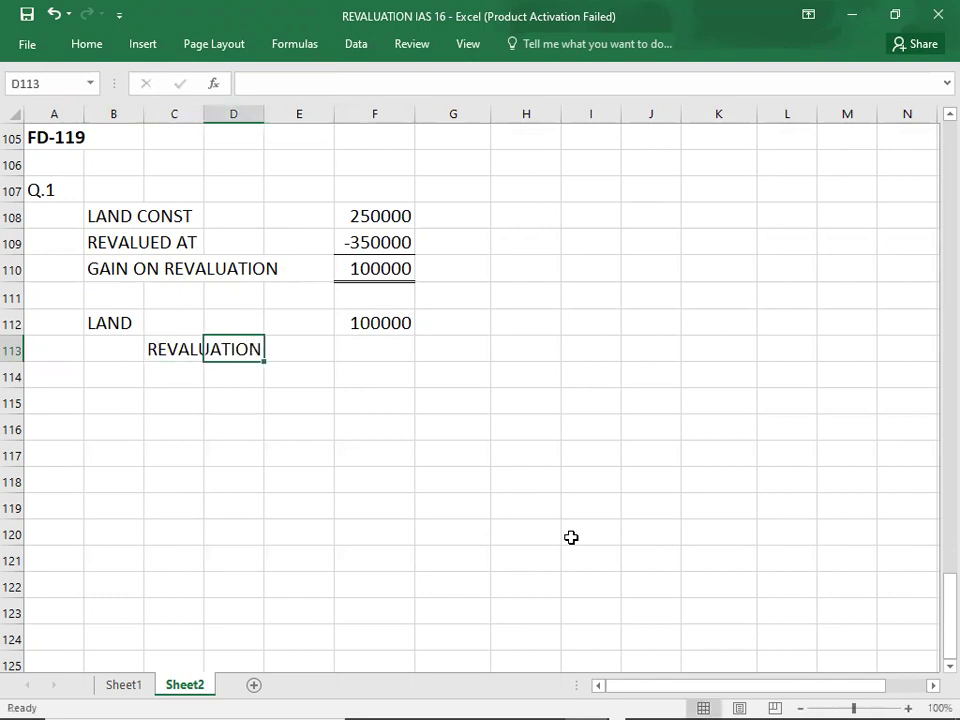
double_click(166, 345)
left_click(259, 348)
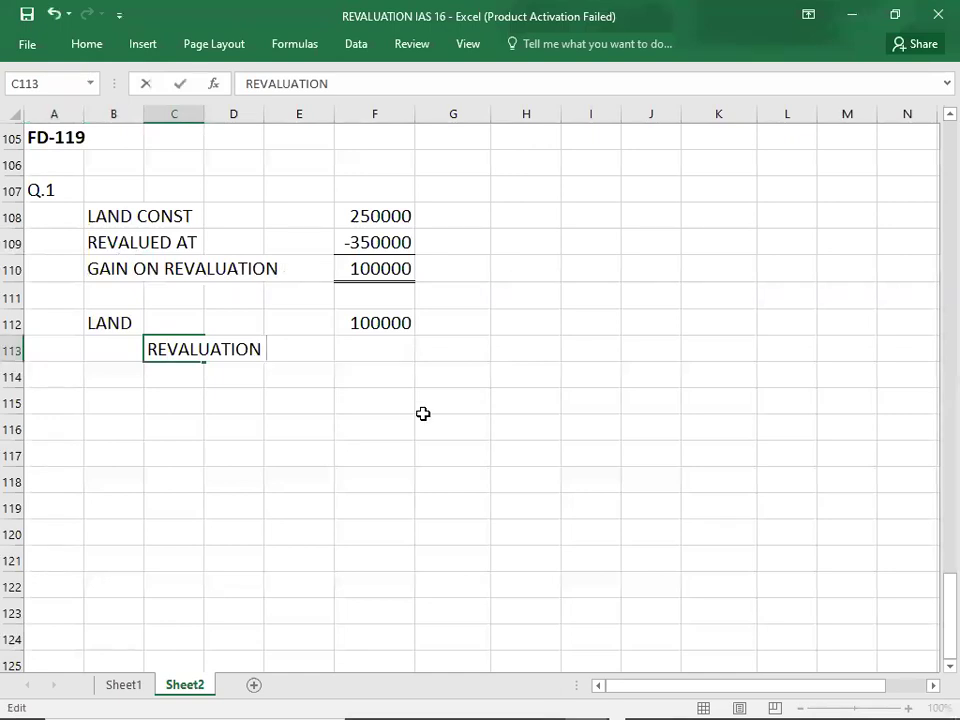
type("SUS")
key("BackSpace")
type("RPLUS")
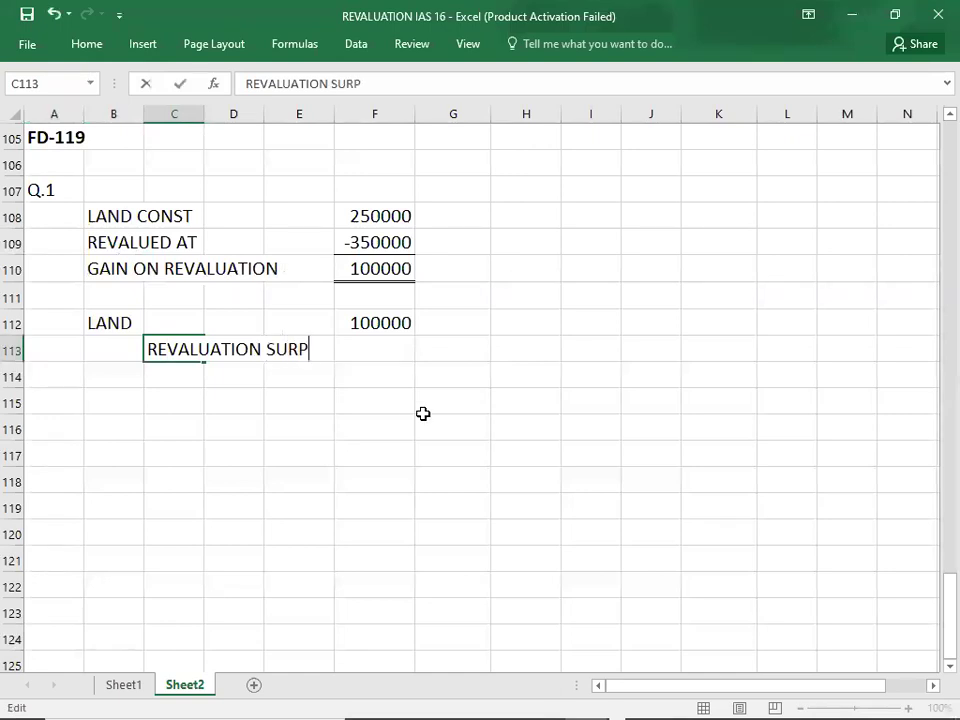
key("Tab")
key("Tab")
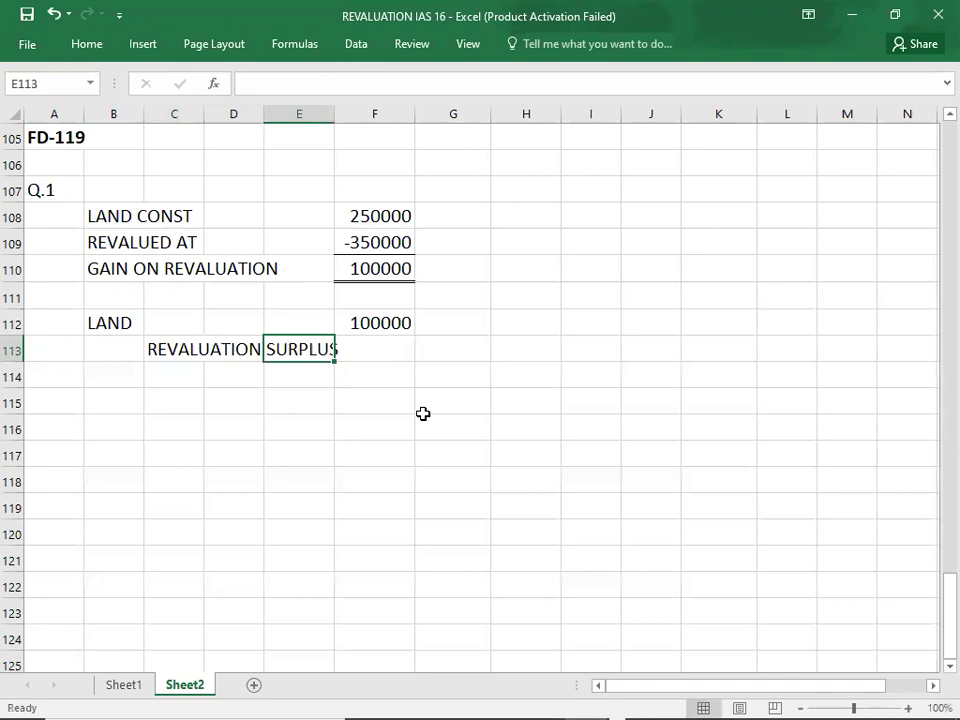
Move the LAND debit amount from F112 to G112.
key("Up")
key("Right")
key("Right")
key("Left")
key("ctrl+c")
key("Right")
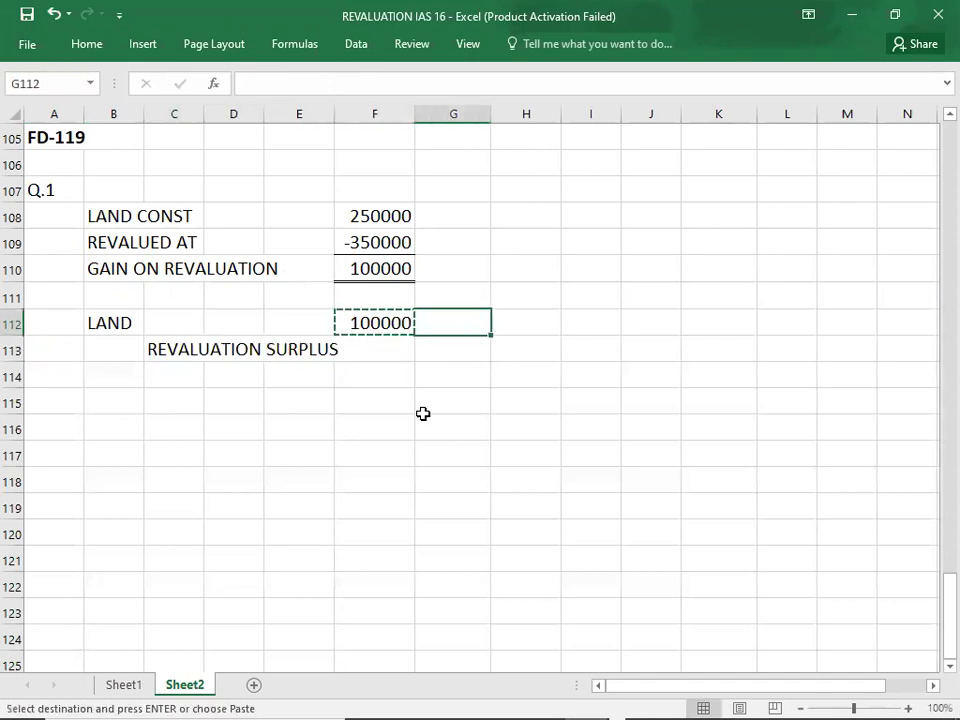
key("Return")
Enter 100000 in H113 as the credit amount for REVALUATION SURPLUS.
key("Down")
key("Right")
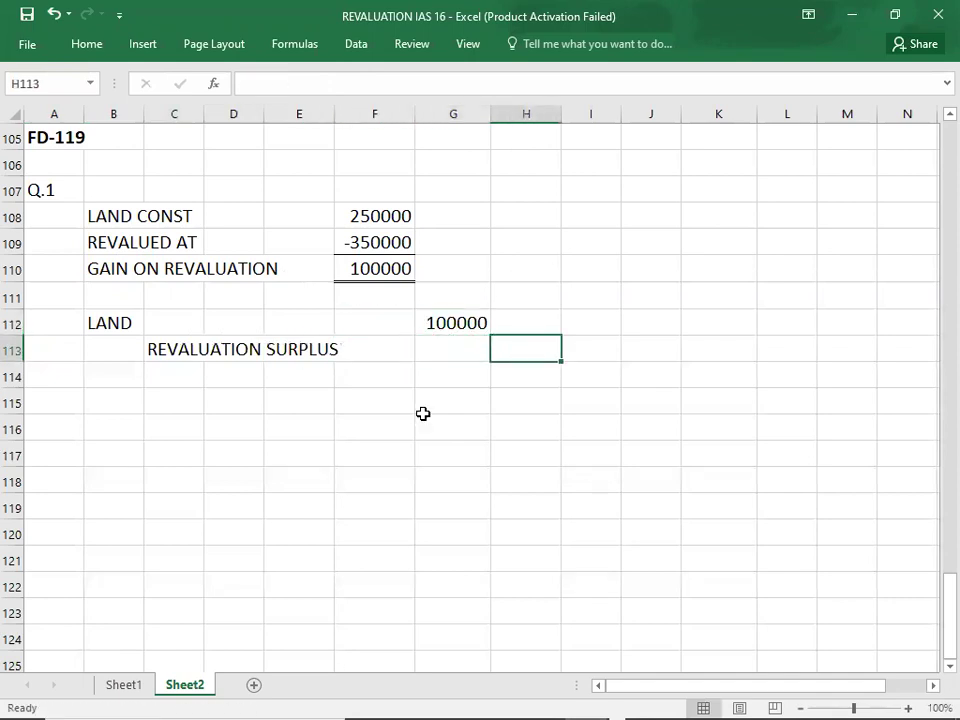
type("100000")
key("Return")
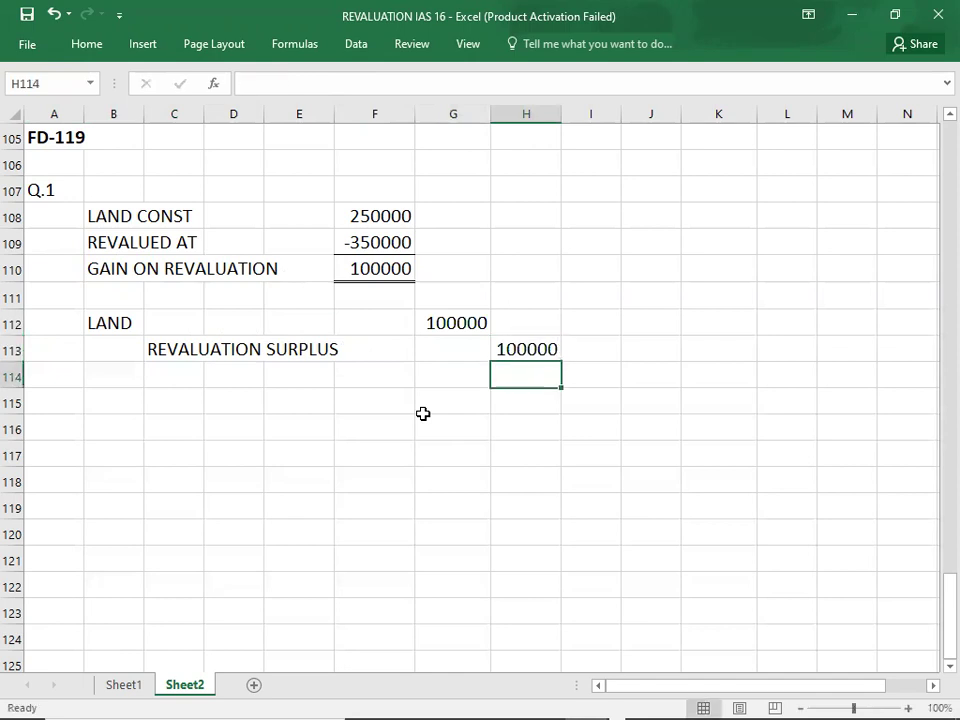
Enter the heading Q.2 in A115, below the journal entry.
left_click(51, 401)
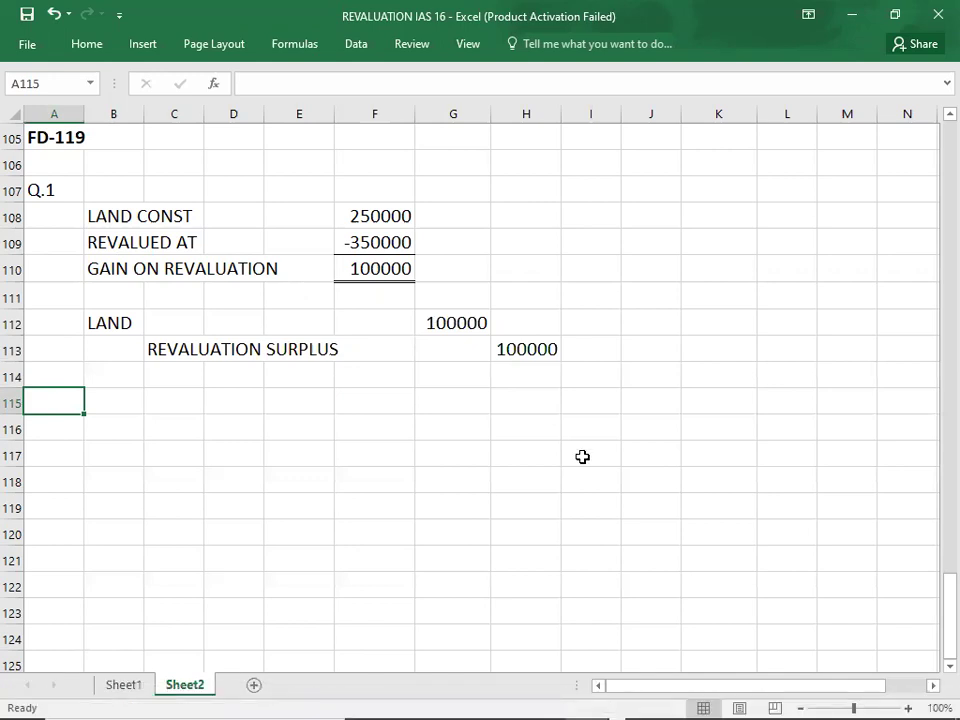
type("Q.2")
key("Return")
key("Right")
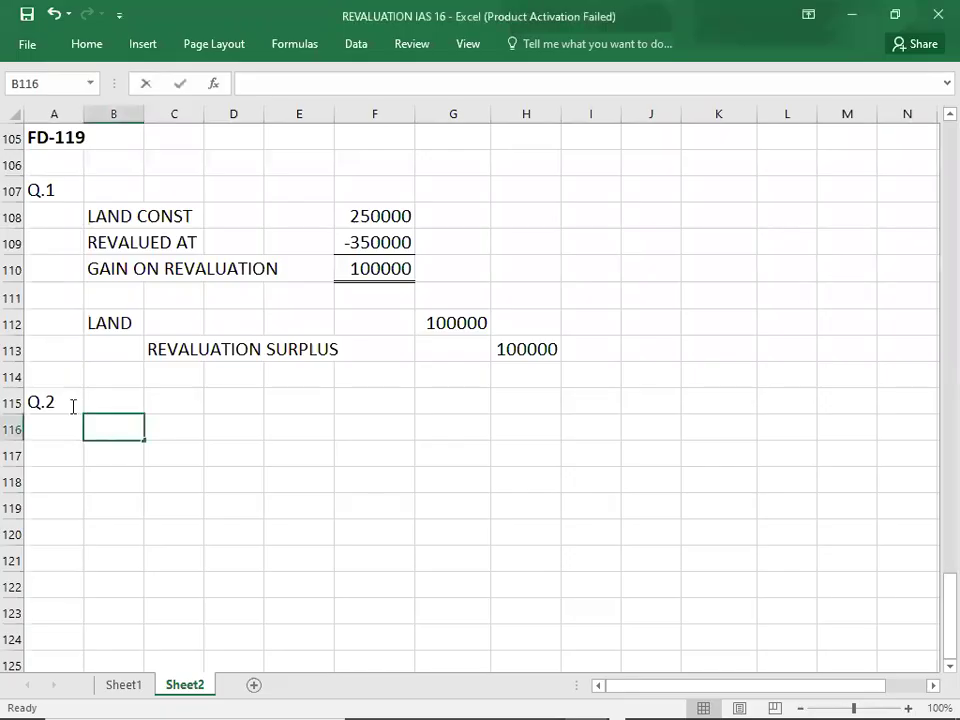
left_click(73, 403)
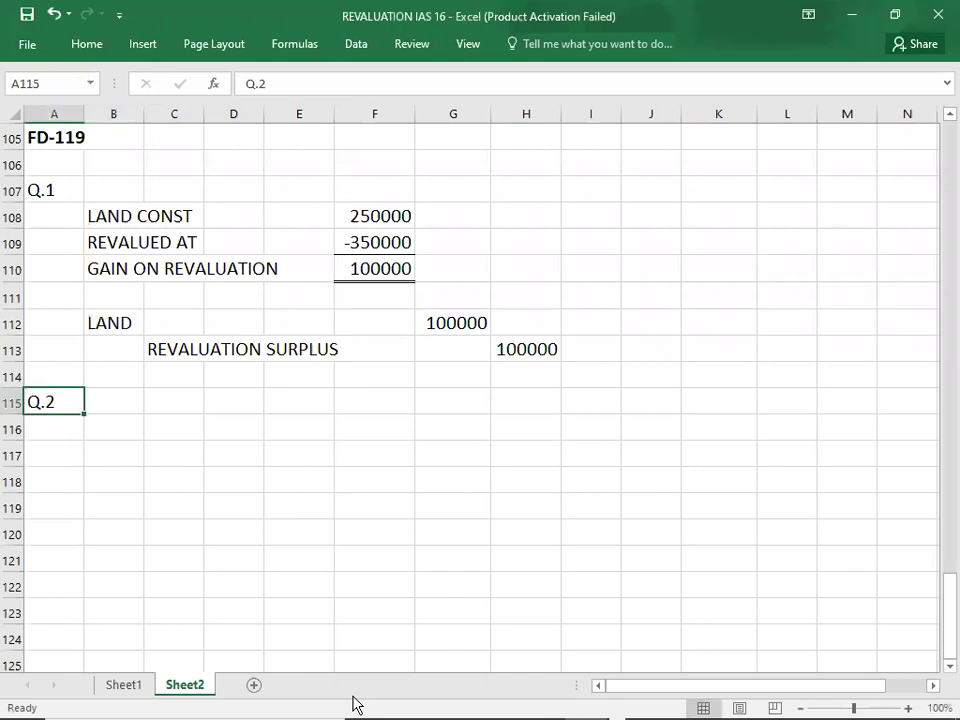
Switch to the ABC question PDF in Acrobat Reader and turn off Read Mode.
key("alt+Tab")
key("alt+Tab")
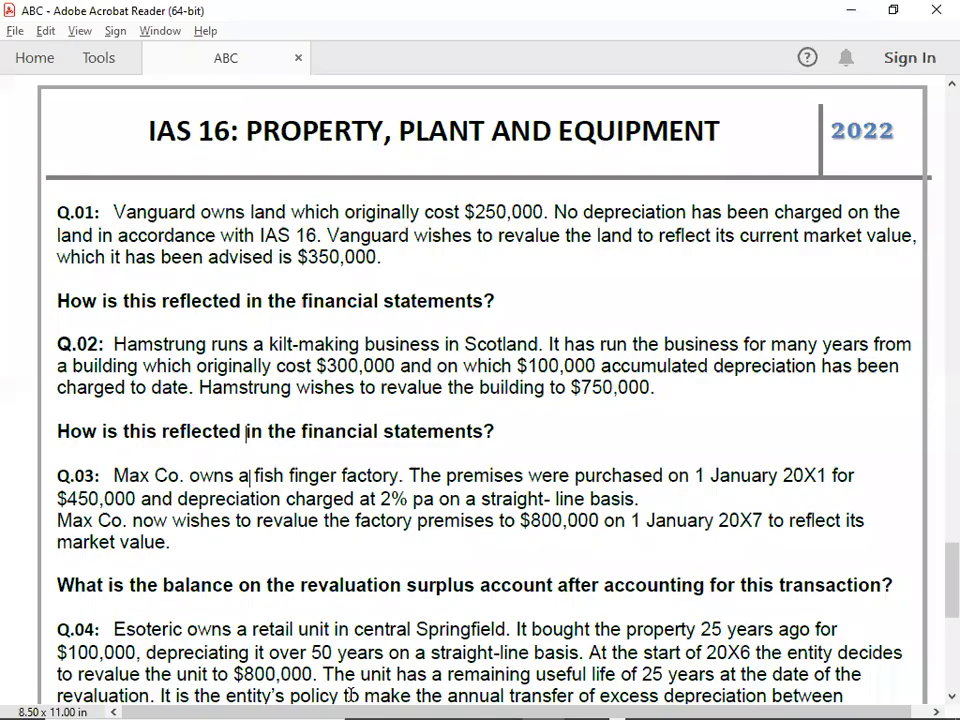
key("ctrl+h")
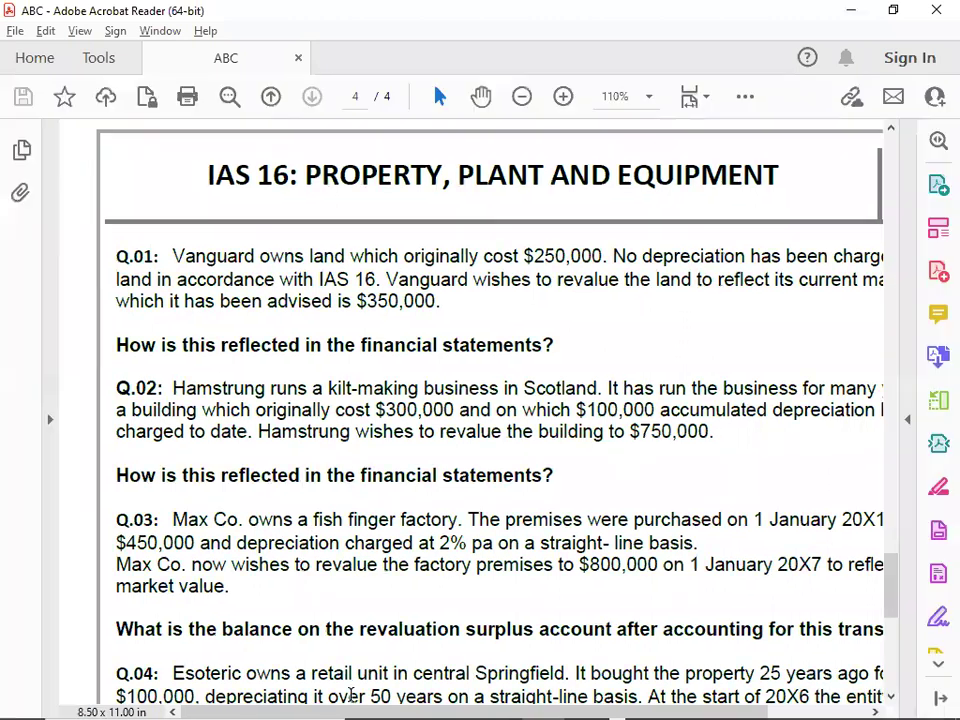
Return the PDF to Read Mode and read question Q.02 about revaluing the Hamstrung building.
key("ctrl+h")
scroll(351, 694, "down", 1)
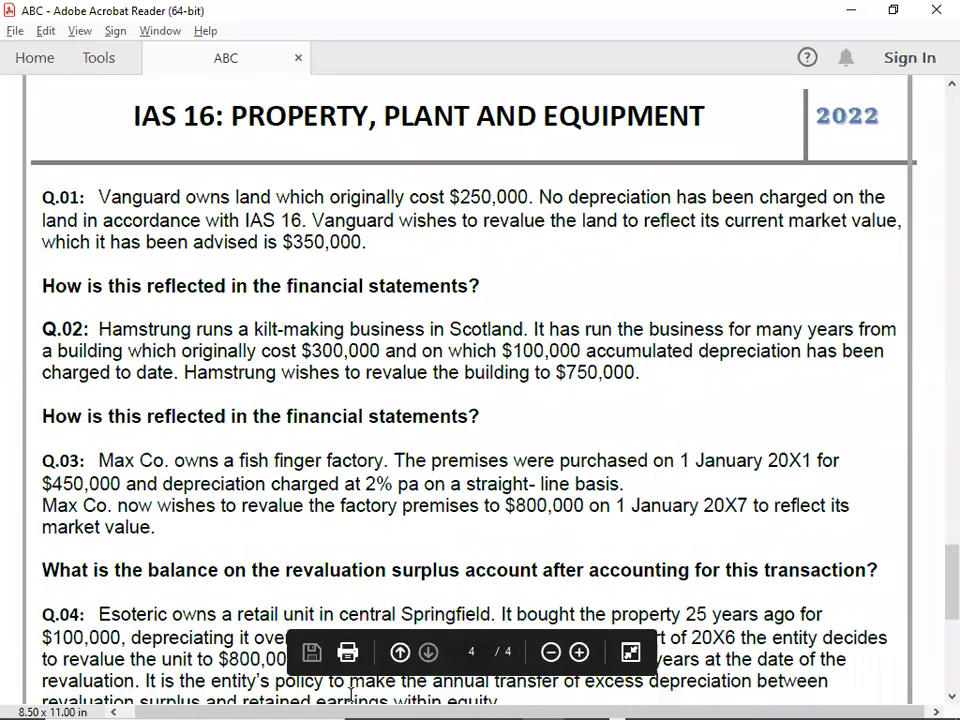
scroll(351, 694, "down", 1)
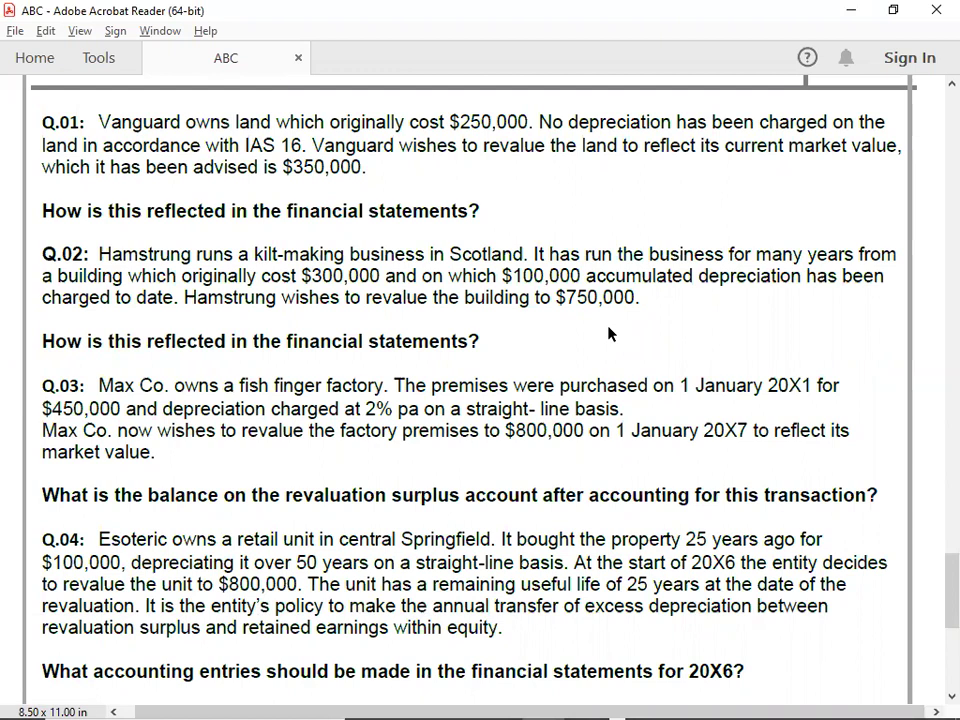
Switch to the REVALUATION IAS 16 workbook in Excel and enter BUILDING - COST in B116 with 300000 in F116.
key("alt+Tab")
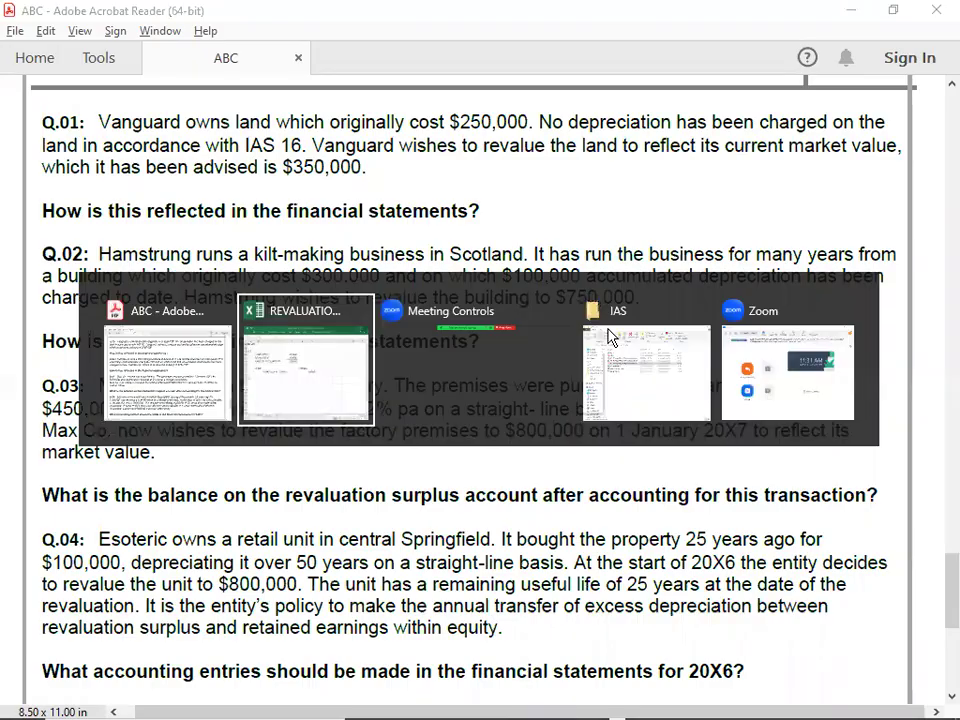
key("Right")
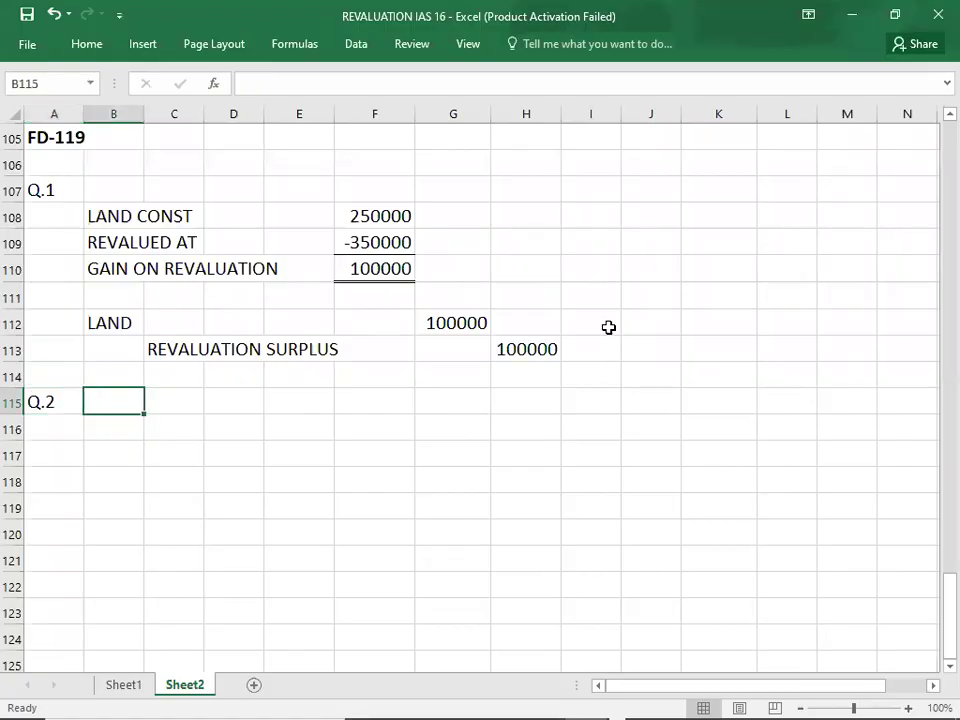
key("Down")
type("BUIL")
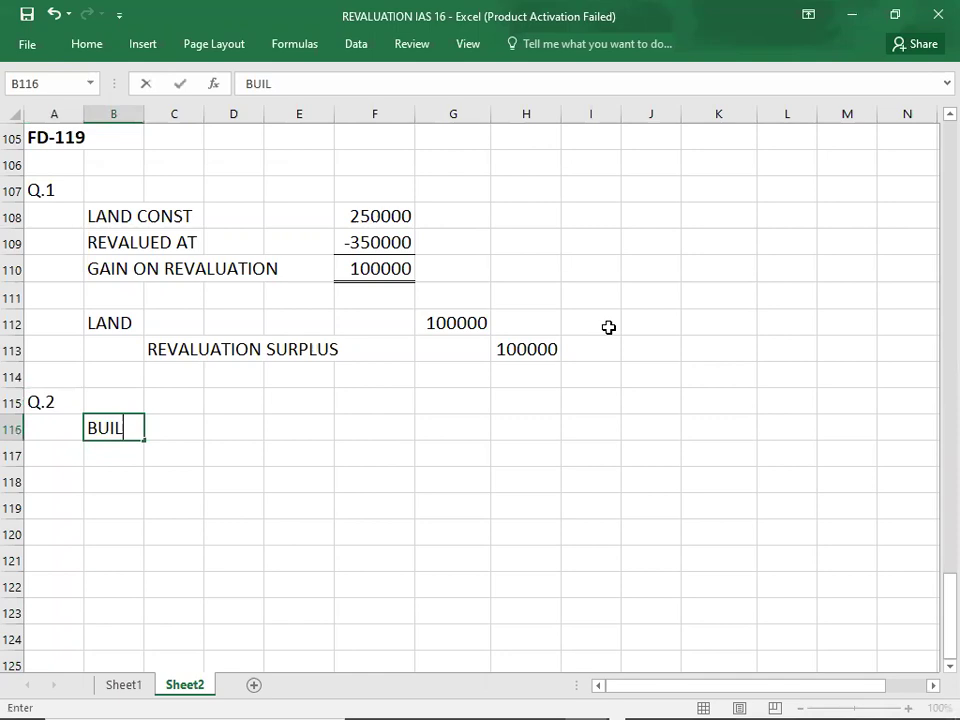
type("DING ")
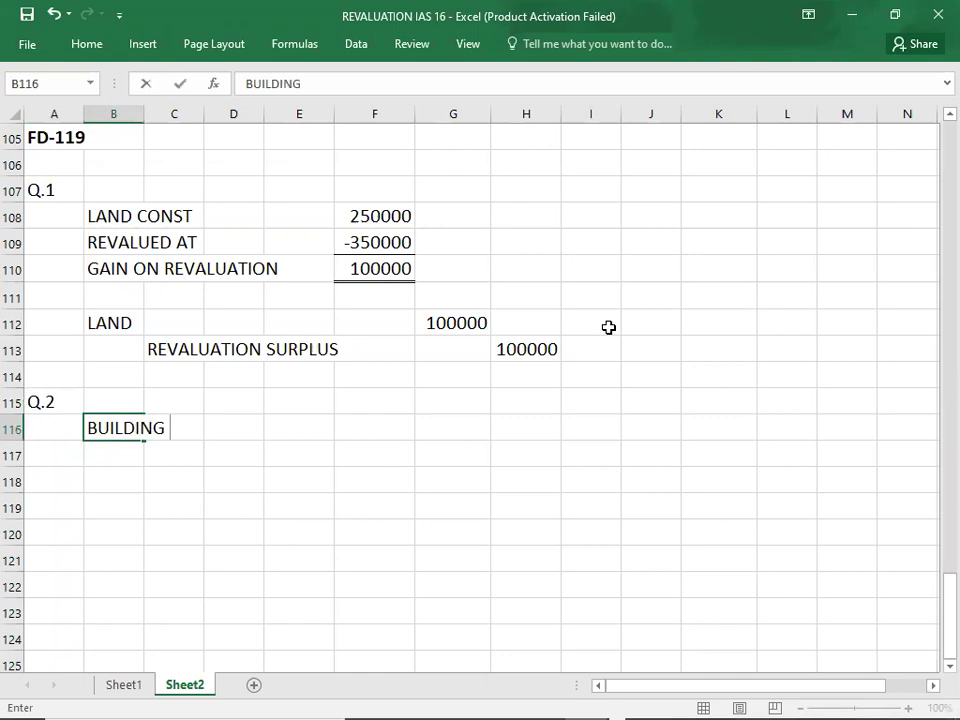
type("- COST")
key("Right")
key("Right")
key("Right")
key("Right")
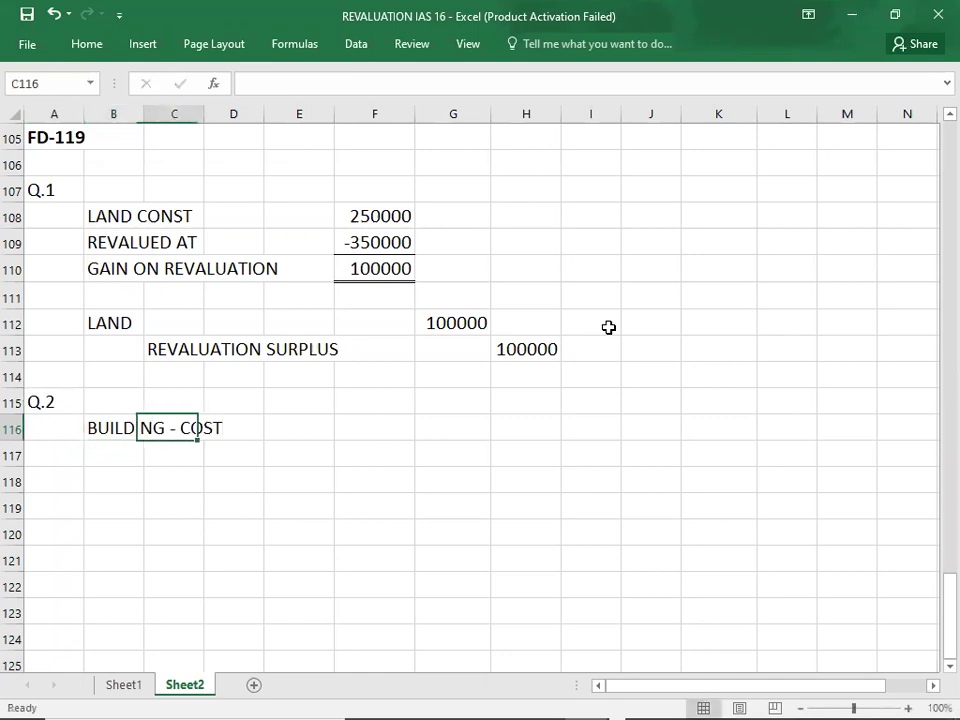
type("300000")
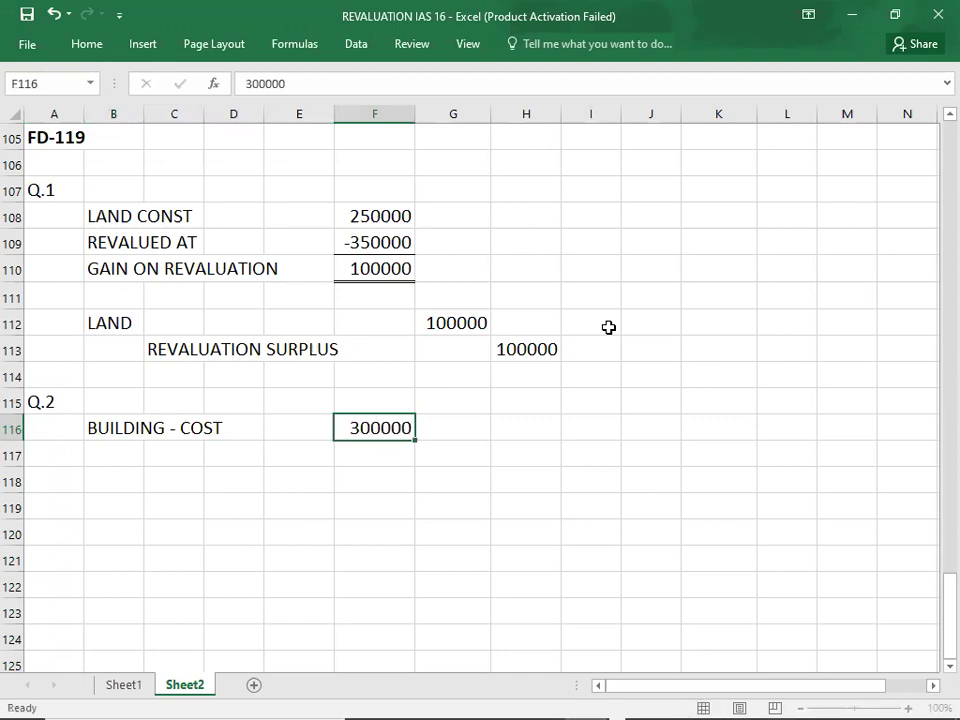
key("Return")
Add the line ACC. DEP. in B117 with -100000 in F117.
type("ACC.D EP.")
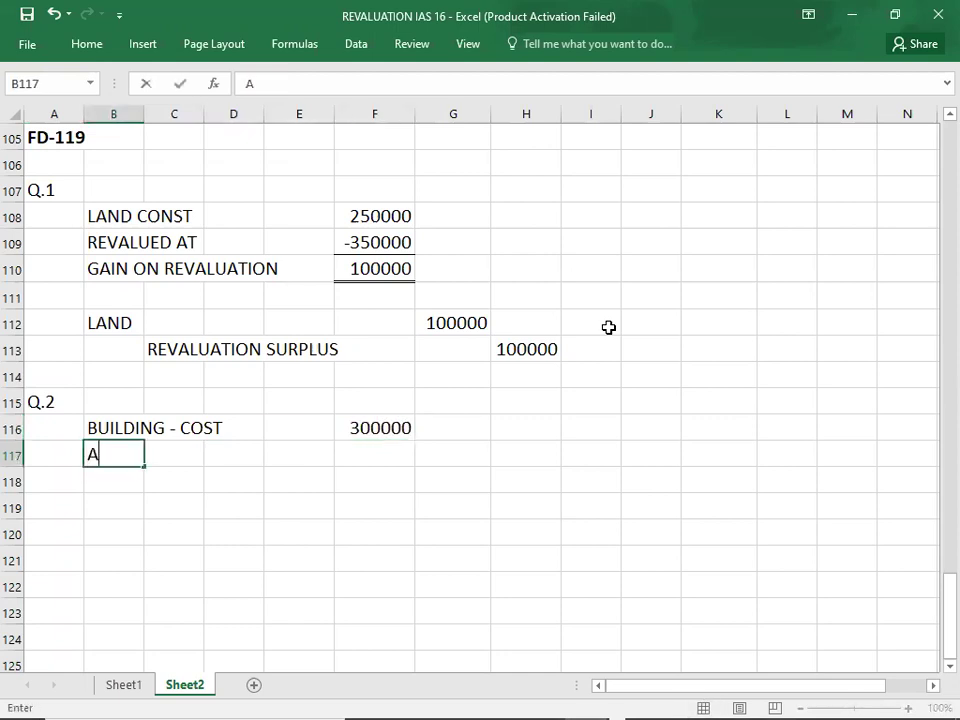
key("BackSpace")
key("BackSpace")
key("BackSpace")
key("BackSpace")
key("BackSpace")
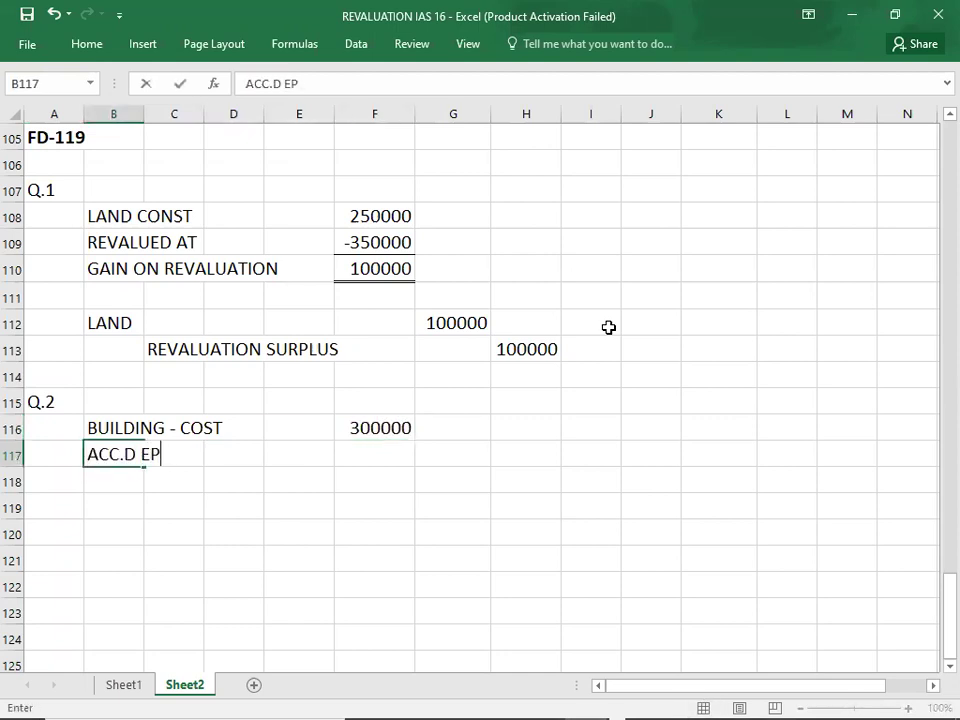
type("DEP.")
key("Right")
key("Right")
key("Right")
key("Right")
type("-100000")
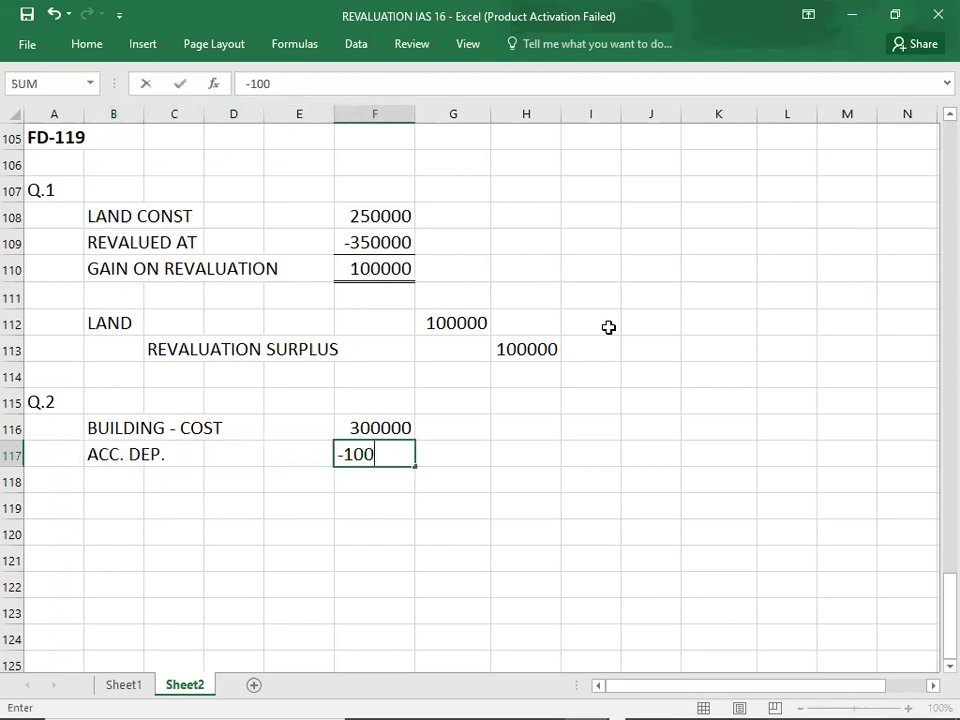
key("Return")
Add the line NBV in B118 with 200000 in F118.
type("NBV")
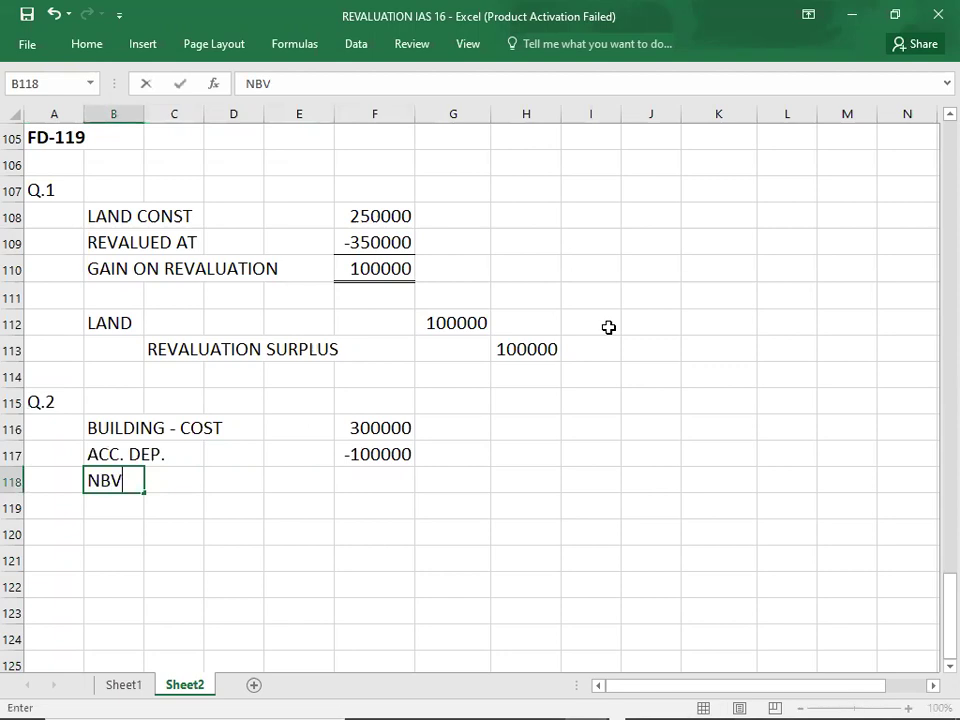
key("Right")
key("Right")
key("Right")
key("Right")
type("3")
key("BackSpace")
type("200000")
key("Return")
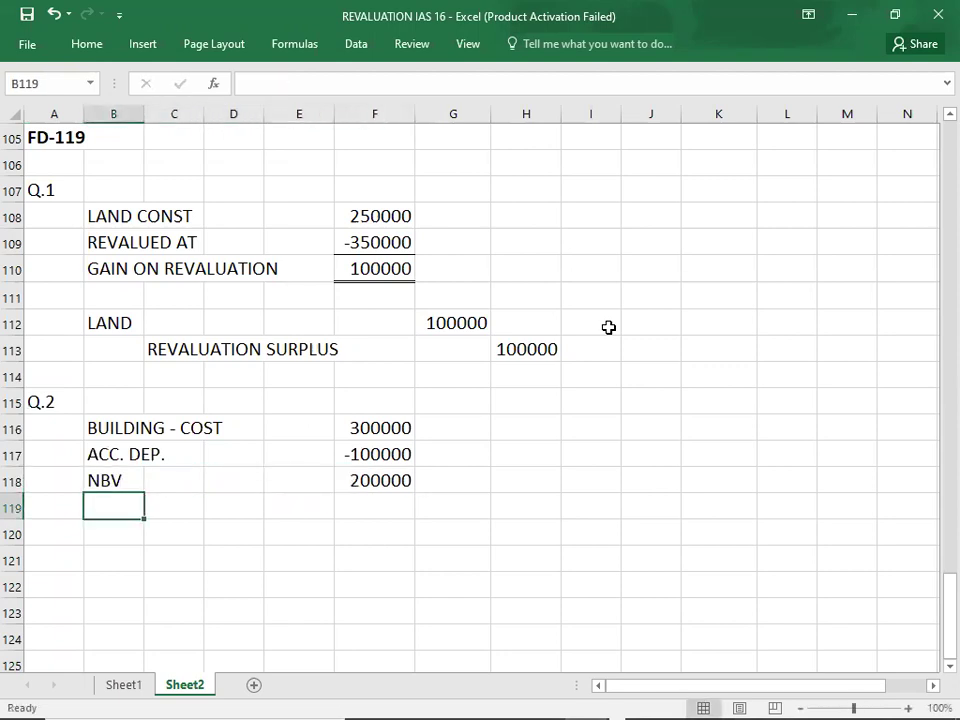
Add the line REVALUED AT in B119 with -750000 in F119.
type("REAVL")
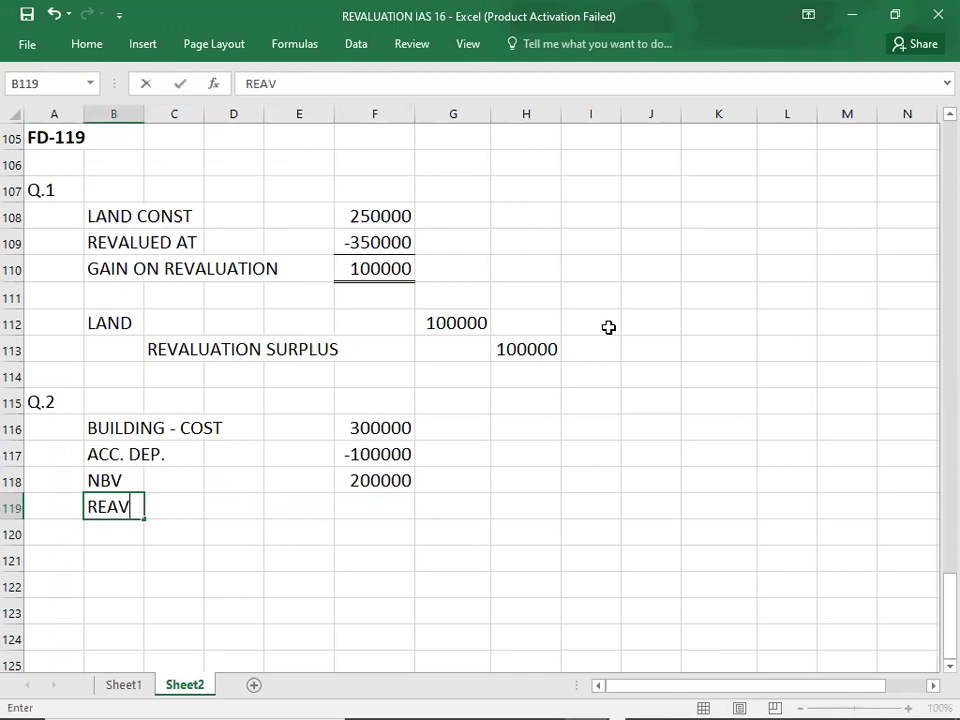
key("BackSpace")
key("BackSpace")
key("BackSpace")
key("BackSpace")
type("R")
key("BackSpace")
type("EVALUED AT")
key("Right")
key("Right")
key("Right")
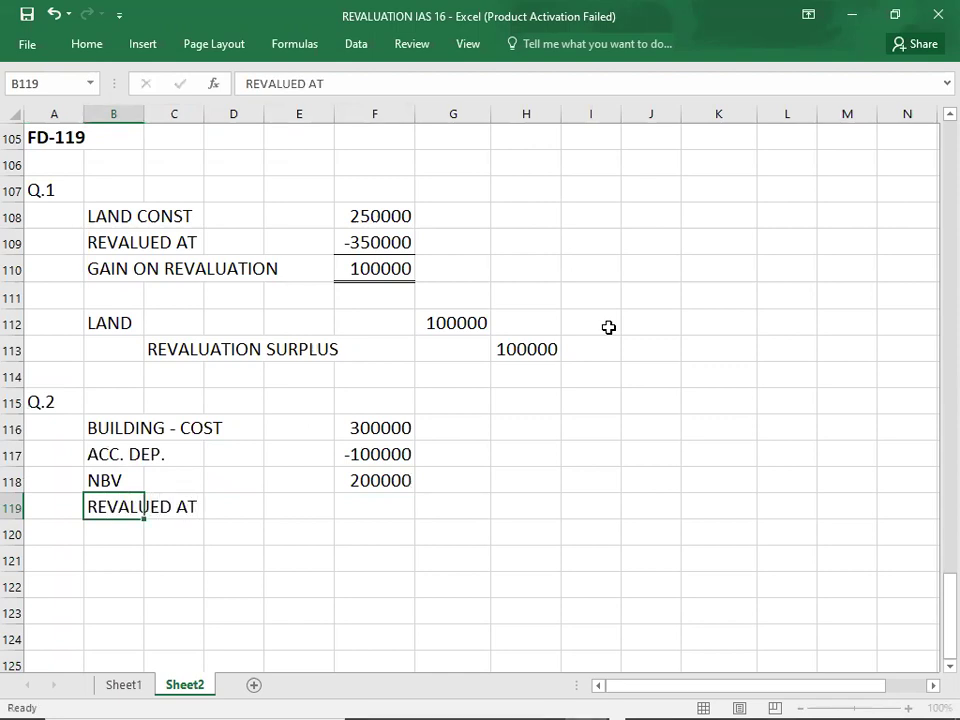
key("Right")
type("-75")
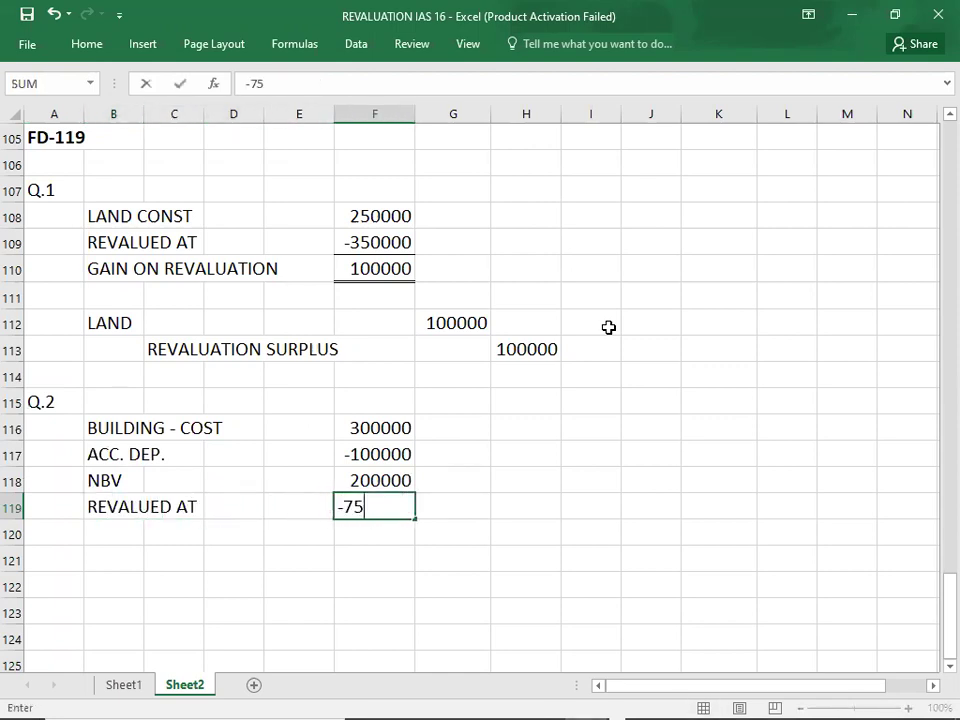
type("0000")
key("Return")
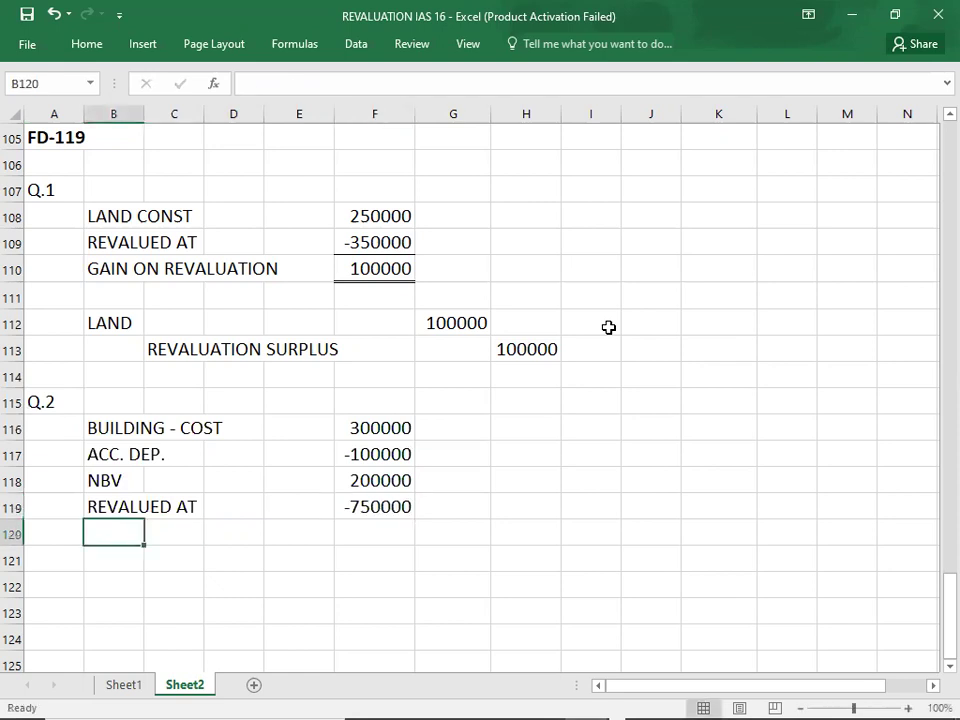
Add the line GAIN ON REVALUATION in B120 with 550000 in F120.
type("GAIN ON REVALUATIO")
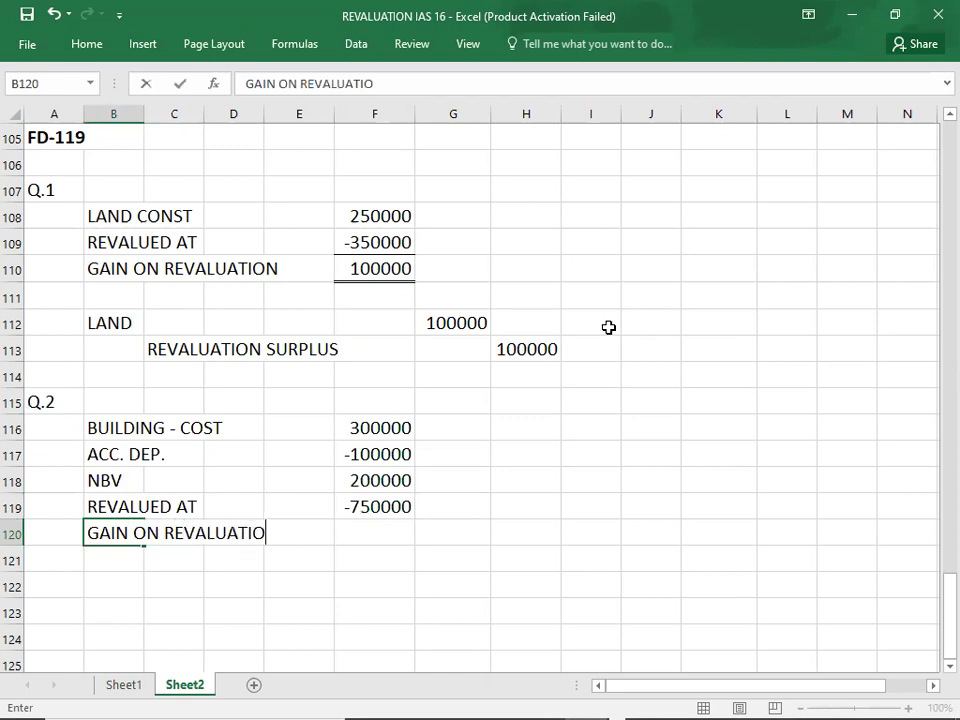
type("N")
key("Right")
key("Right")
key("Right")
key("Right")
type("550000")
key("Return")
key("Down")
key("Down")
key("Down")
key("Down")
key("Down")
key("Down")
key("Down")
key("Down")
key("Down")
key("Down")
key("Down")
key("Down")
key("Down")
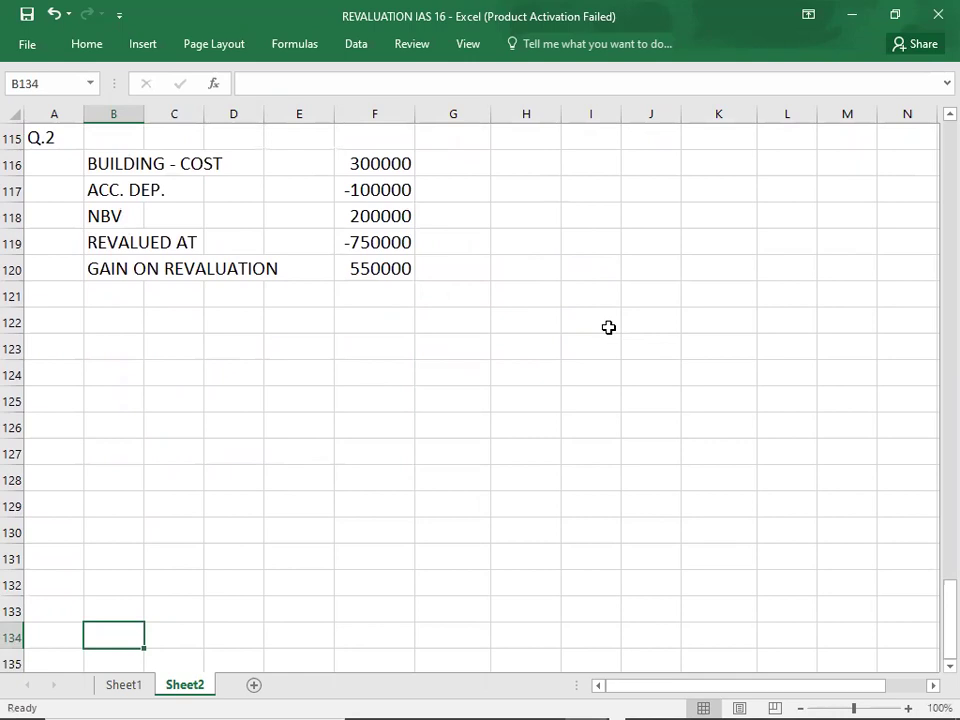
left_click(111, 323)
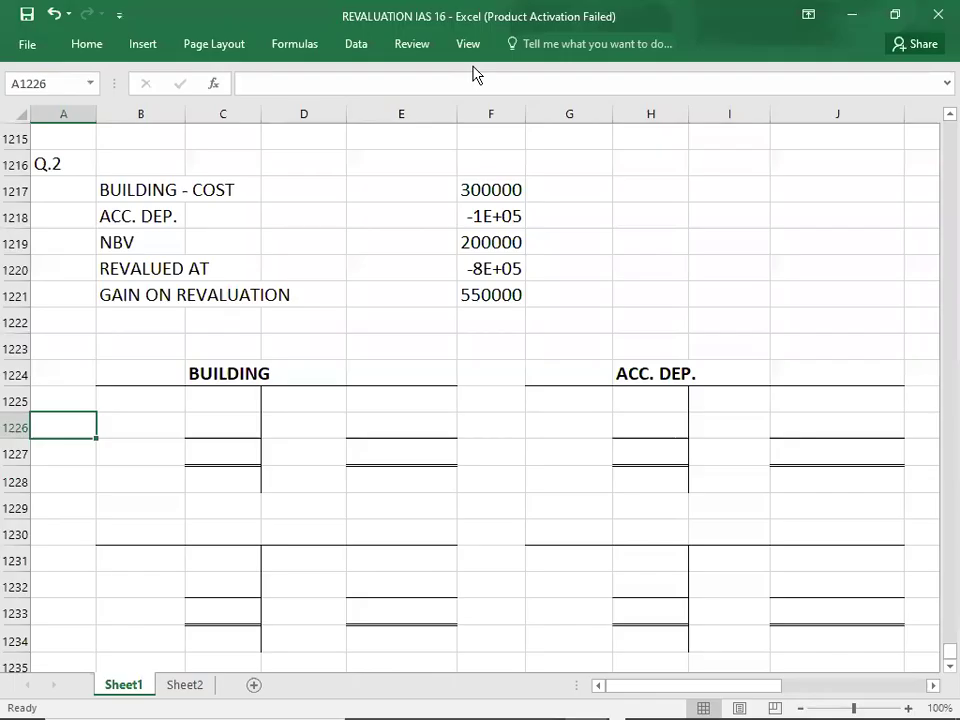
Enter B/D in B1225 on the debit side of the BUILDING T-account on Sheet1.
left_click(52, 351)
left_click(105, 401)
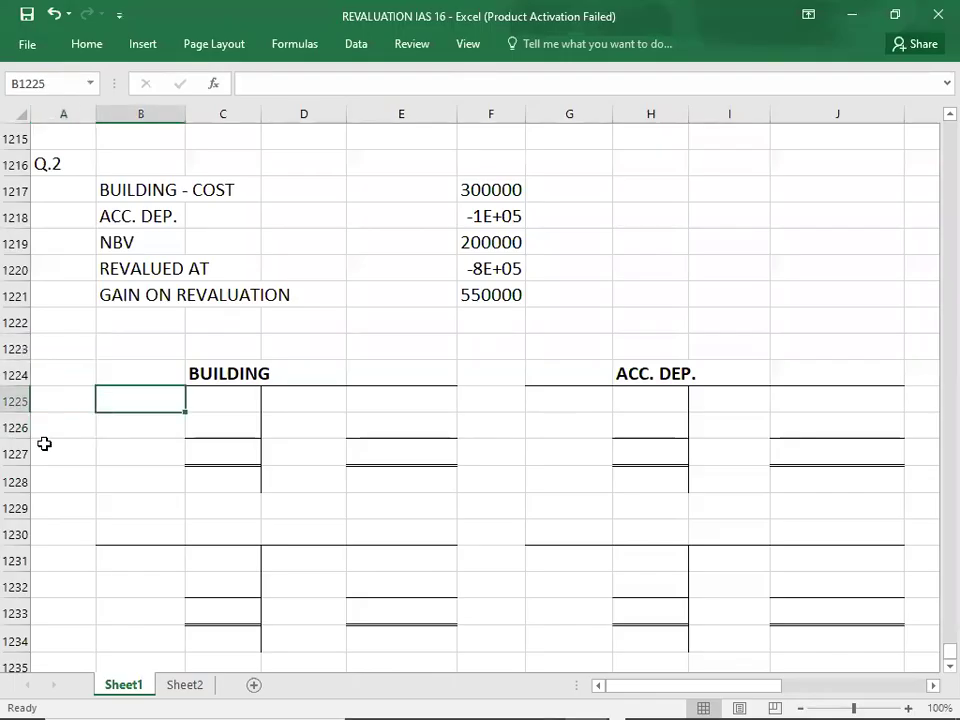
type("B/D")
key("Tab")
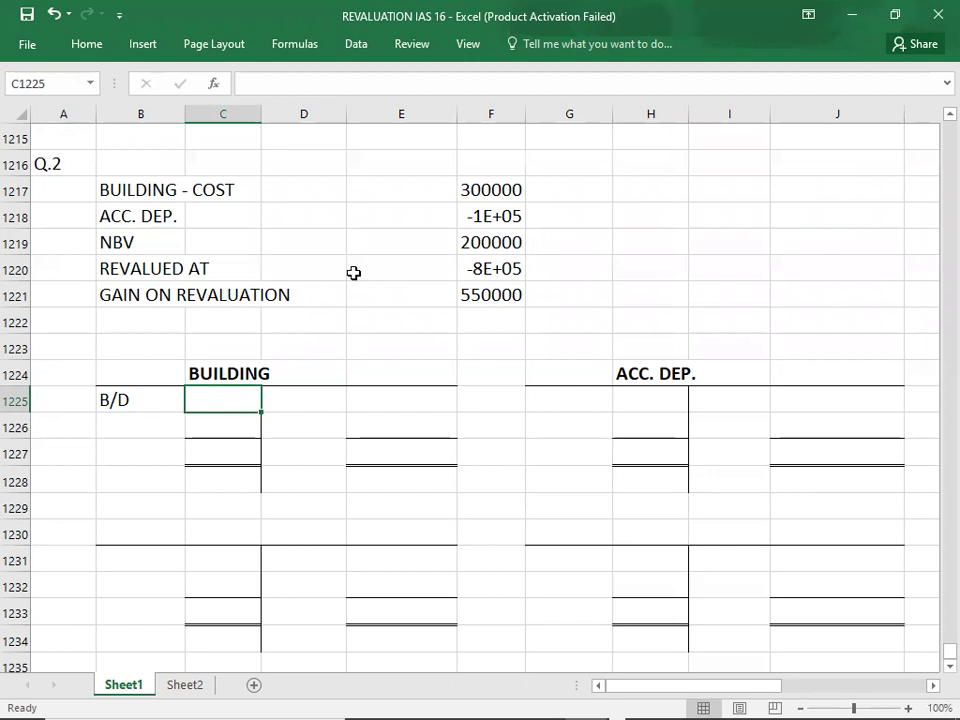
Change the BUILDING T-account heading in C1224 to BUILDING-COST.
left_click(229, 375)
key("F2")
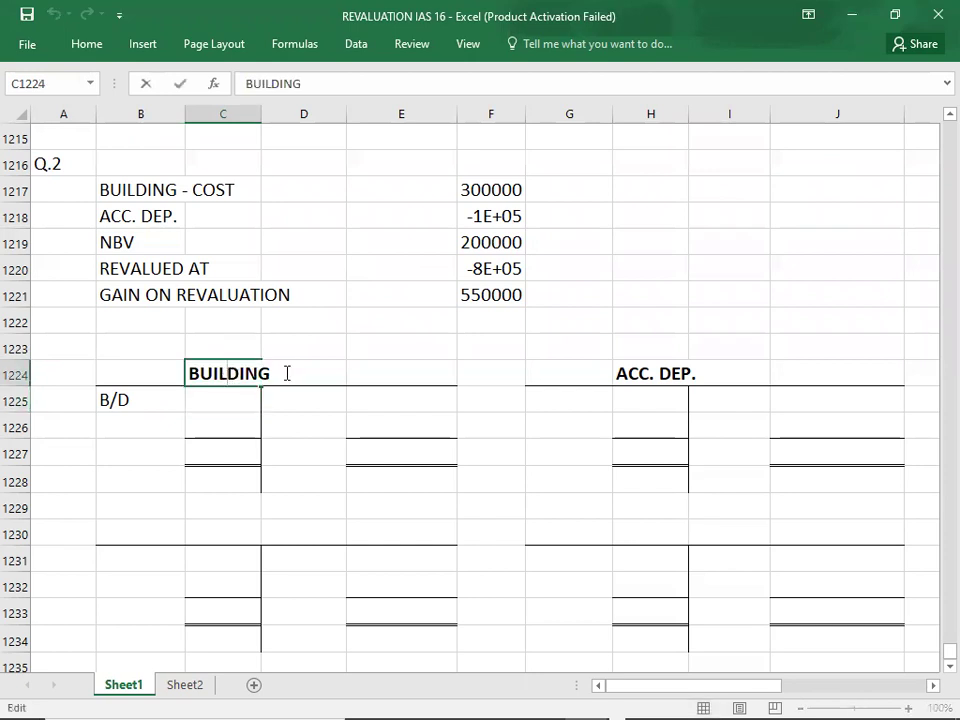
type("-COST")
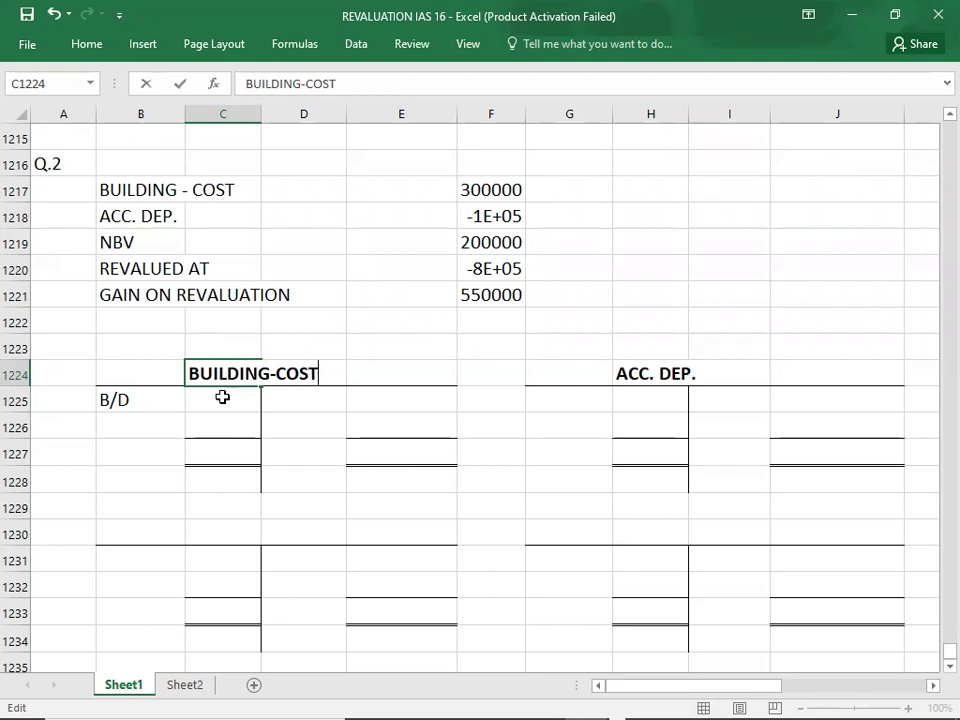
key("Return")
Enter 300,000 in C1225 as the opening balance of the BUILDING-COST account.
type("300,")
type("0000")
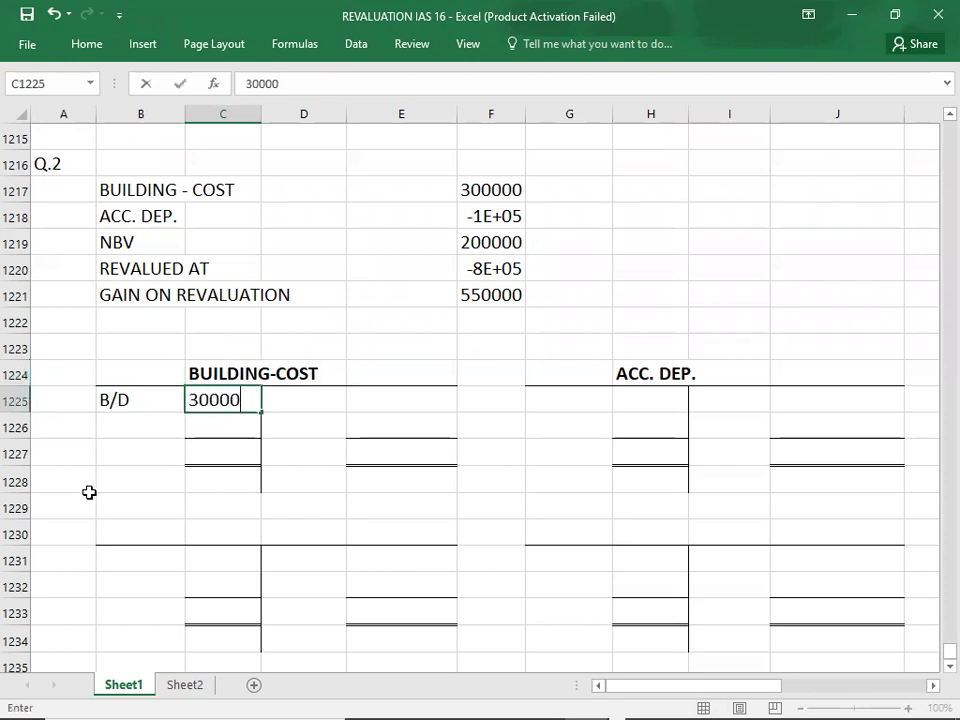
key("Return")
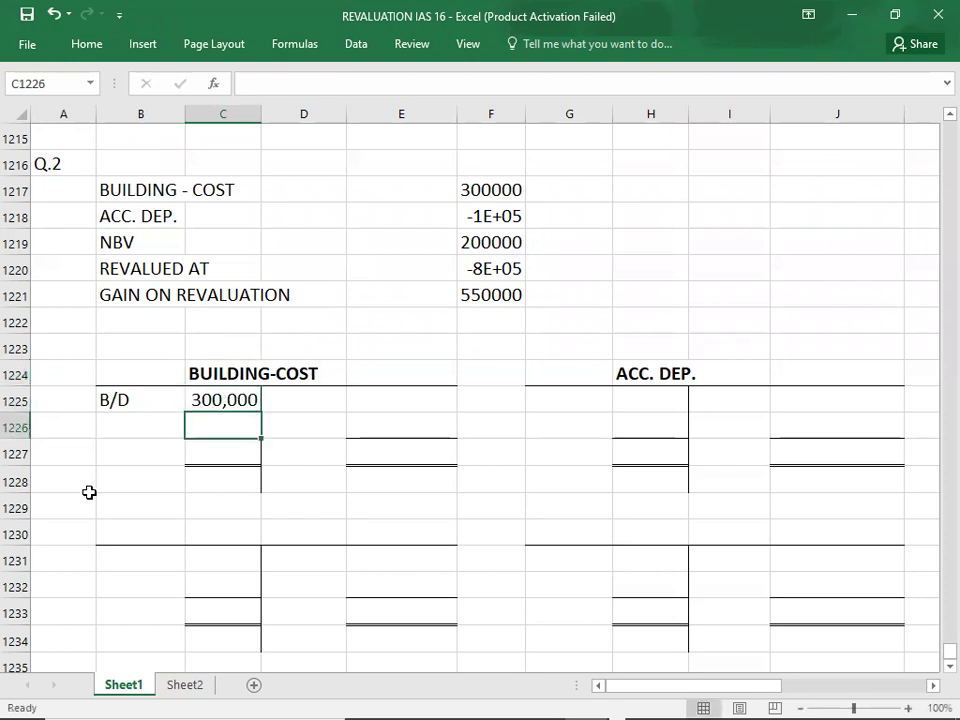
Enter B/D in I1225 and 100,000 in J1225 on the credit side of ACC. DEP., and widen column F to show full amounts.
left_click(721, 400)
type("B/D")
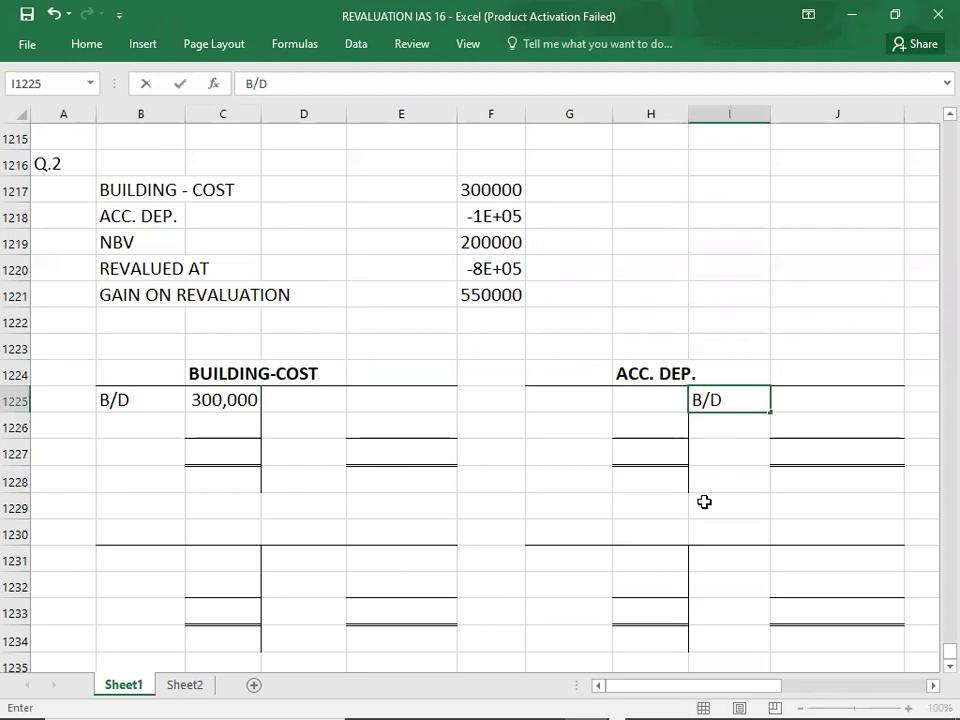
key("Tab")
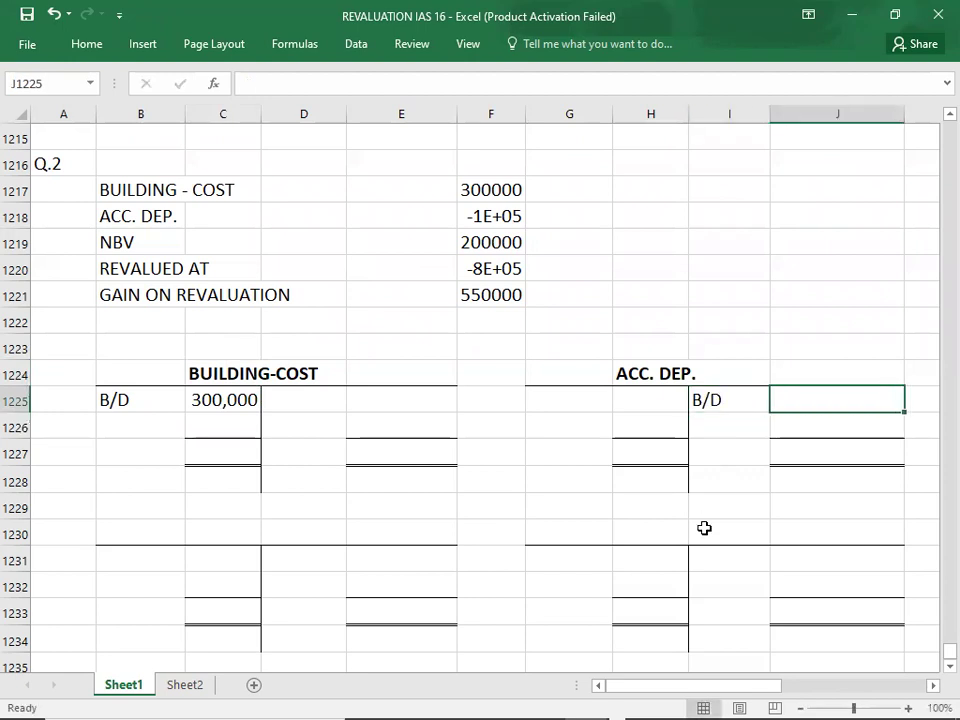
left_click_drag(525, 114, 539, 114)
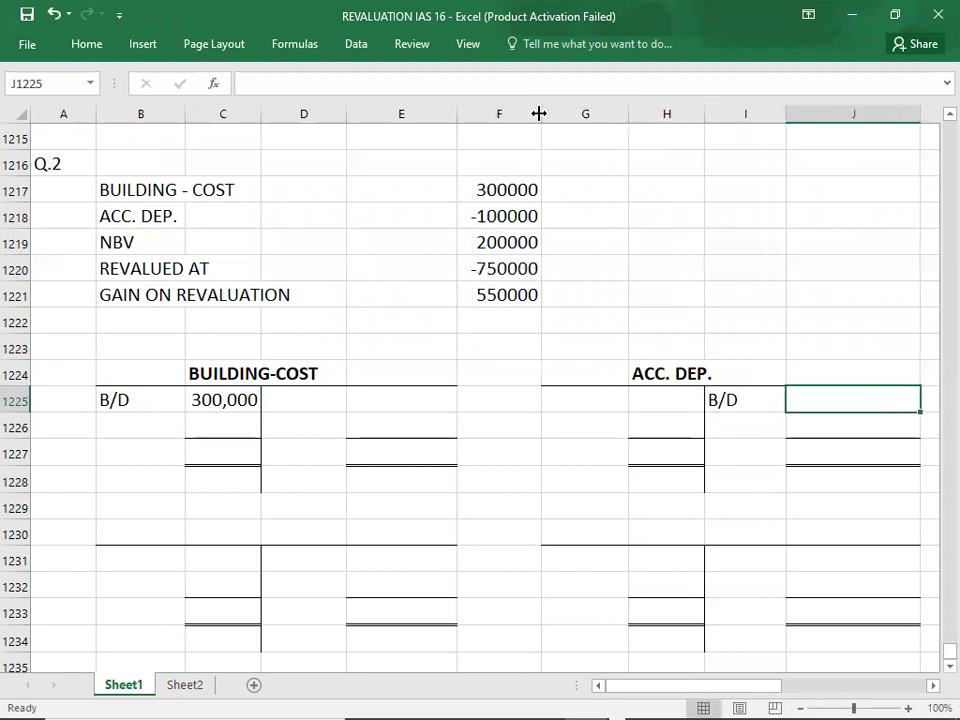
type("100,0")
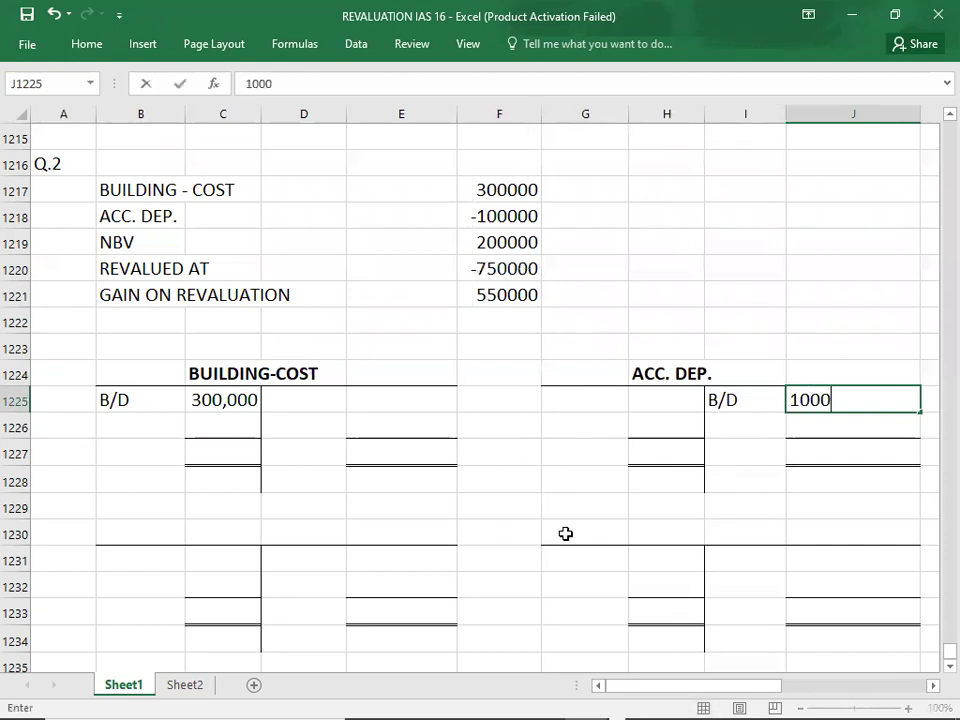
type("00")
key("ctrl+Return")
key("Down")
key("Left")
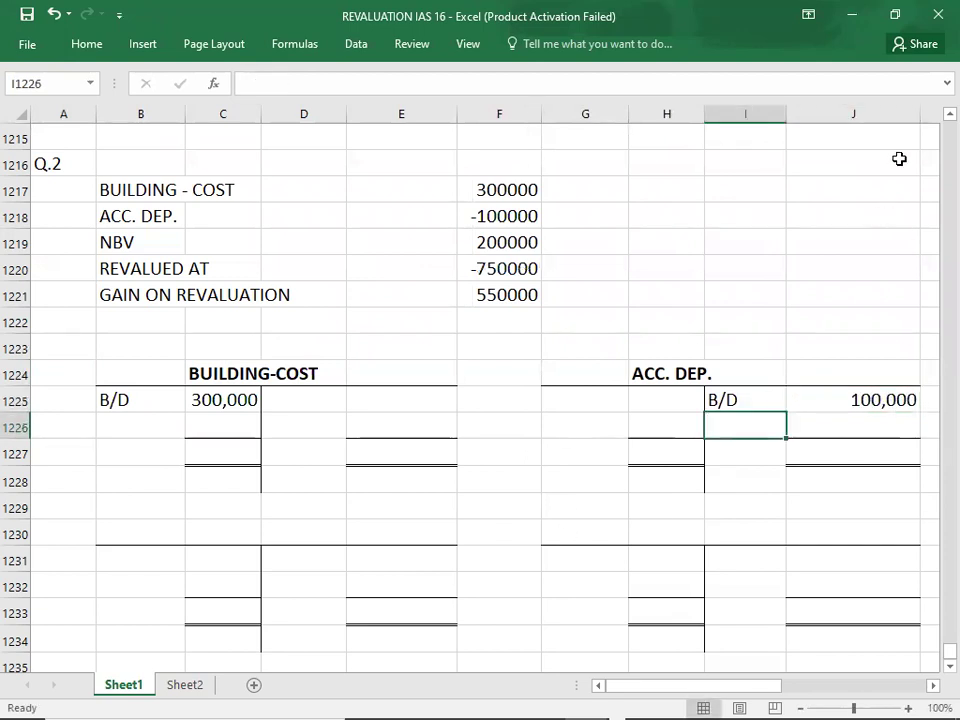
Narrow columns J and E slightly.
left_click_drag(919, 117, 894, 122)
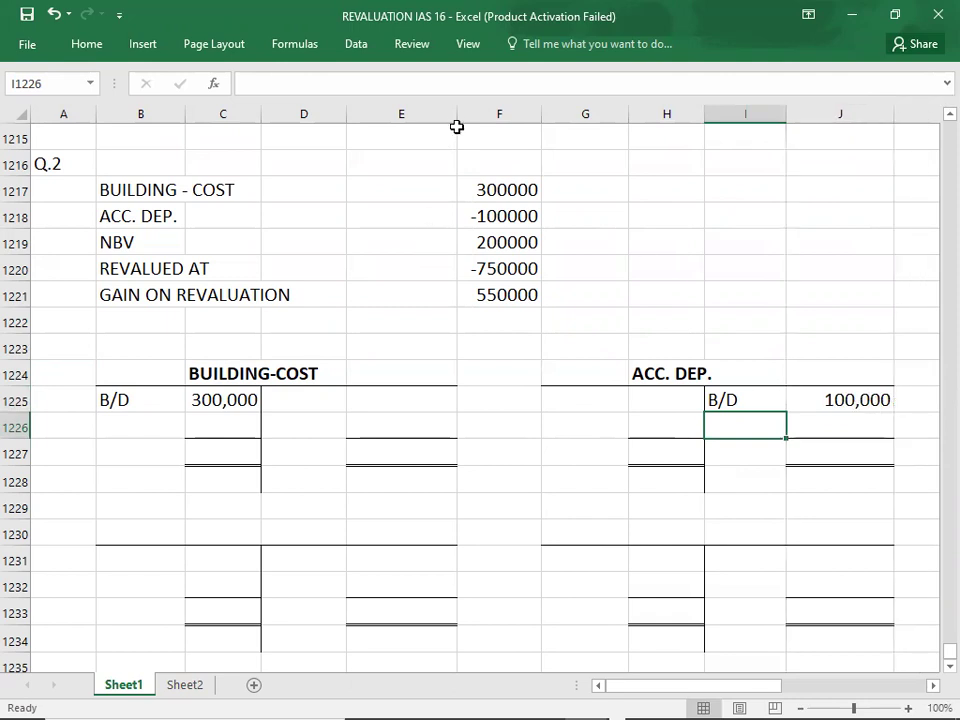
left_click_drag(455, 113, 443, 118)
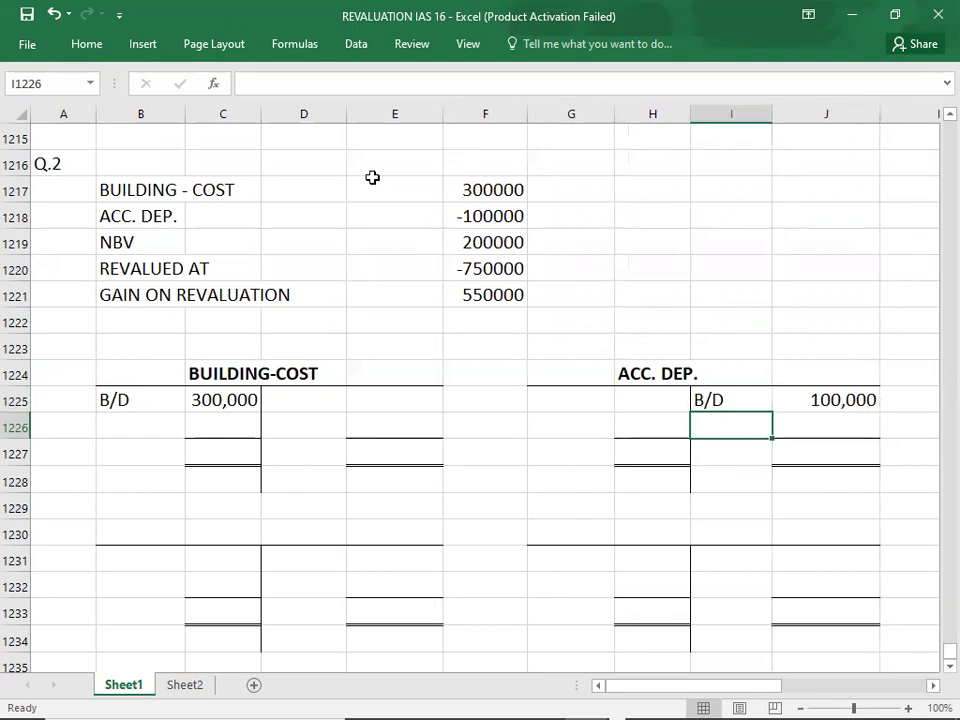
left_click(51, 471)
left_click(218, 536)
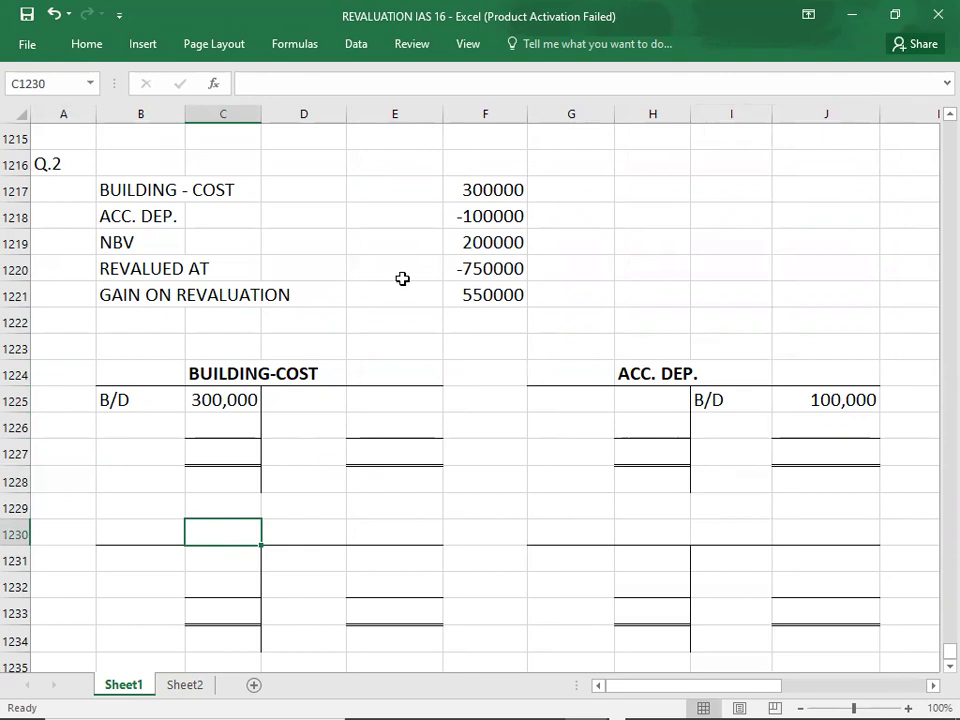
left_click(454, 271)
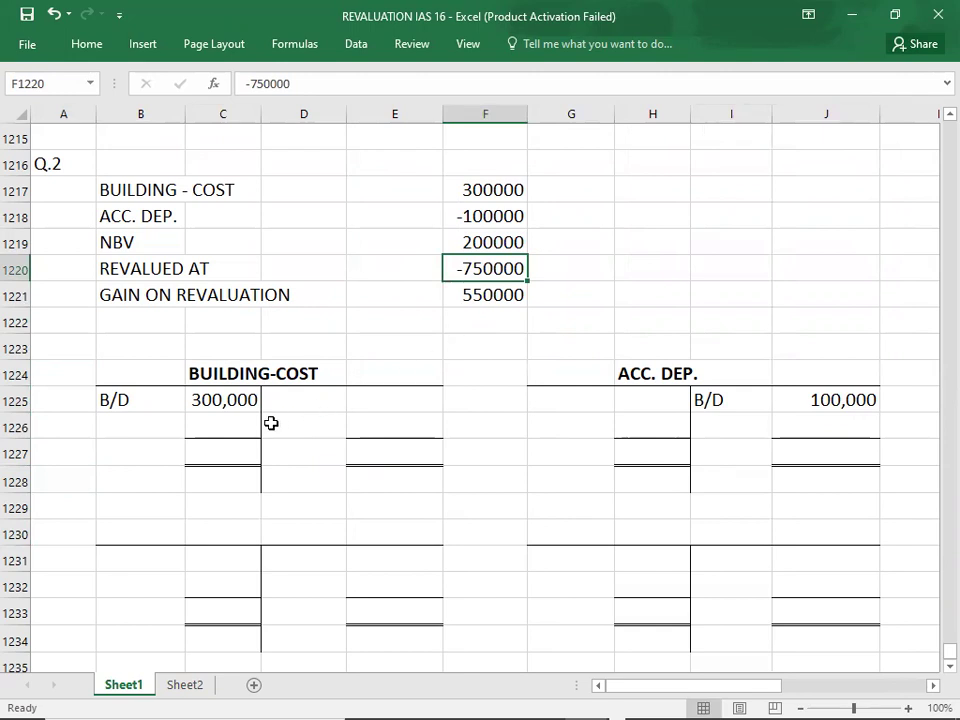
Enter C/D in D1226 and 750000 in E1226 as the closing balance of the BUILDING-COST account.
left_click(228, 428)
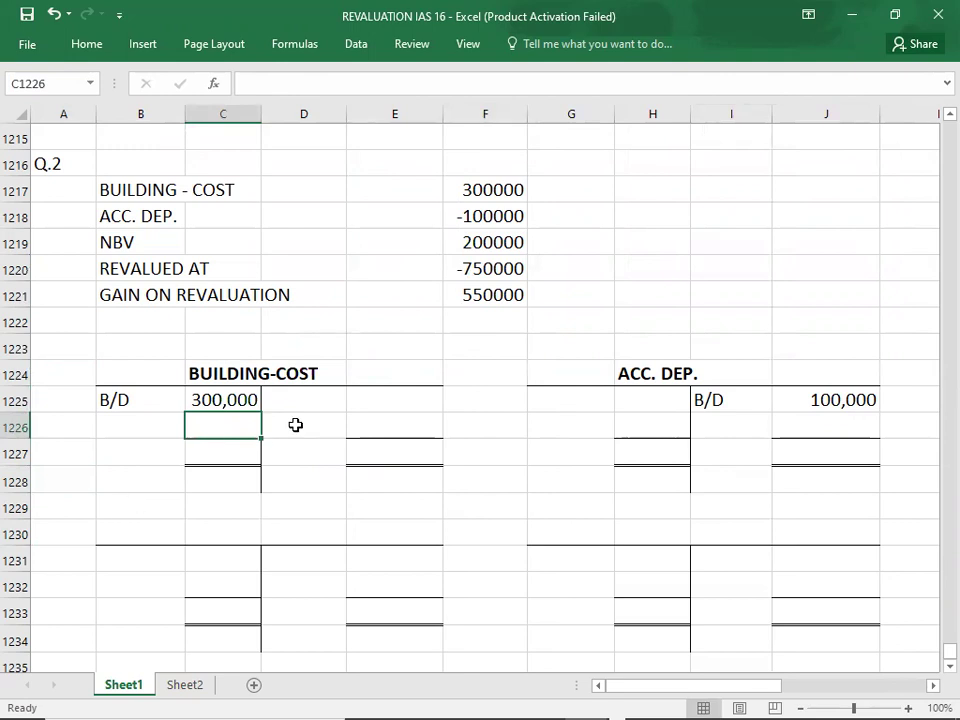
left_click(210, 400)
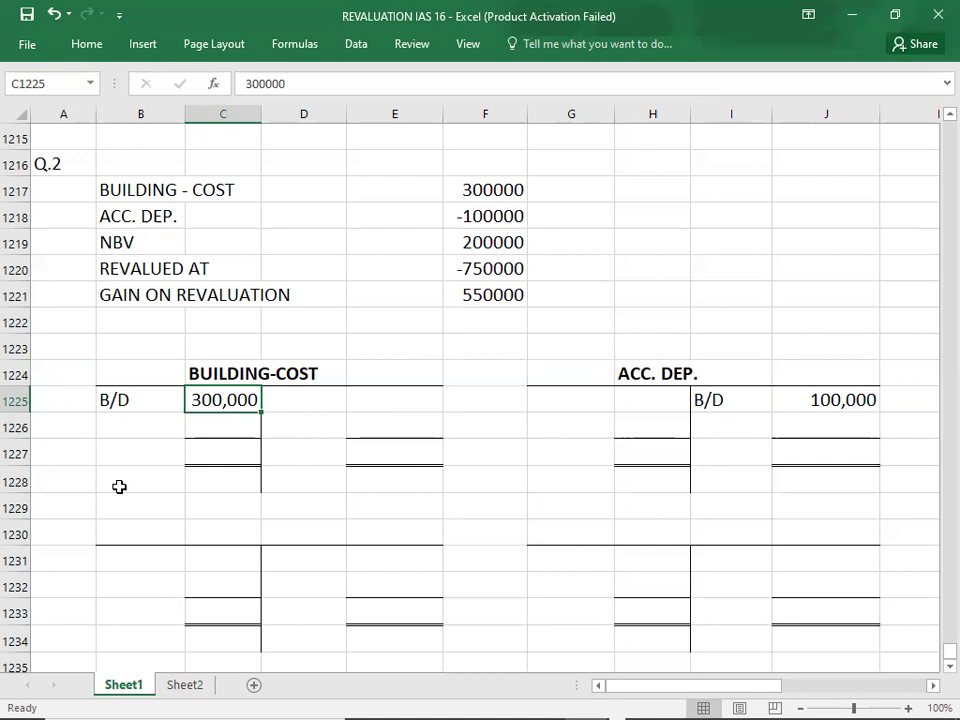
left_click(215, 423)
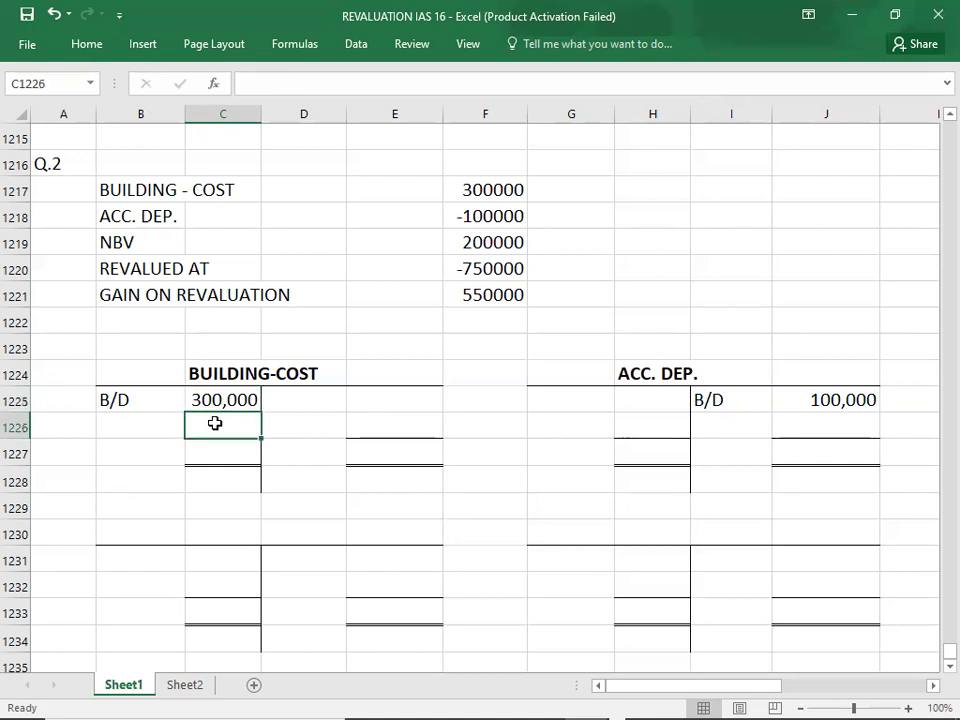
left_click(296, 420)
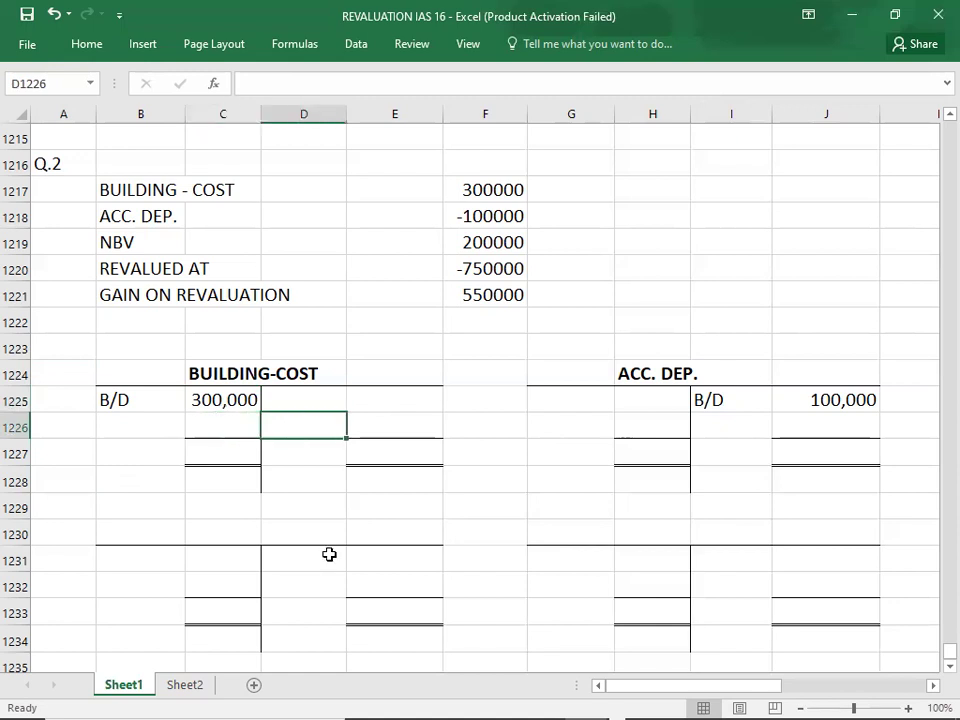
type("C/D")
key("Tab")
type("750000")
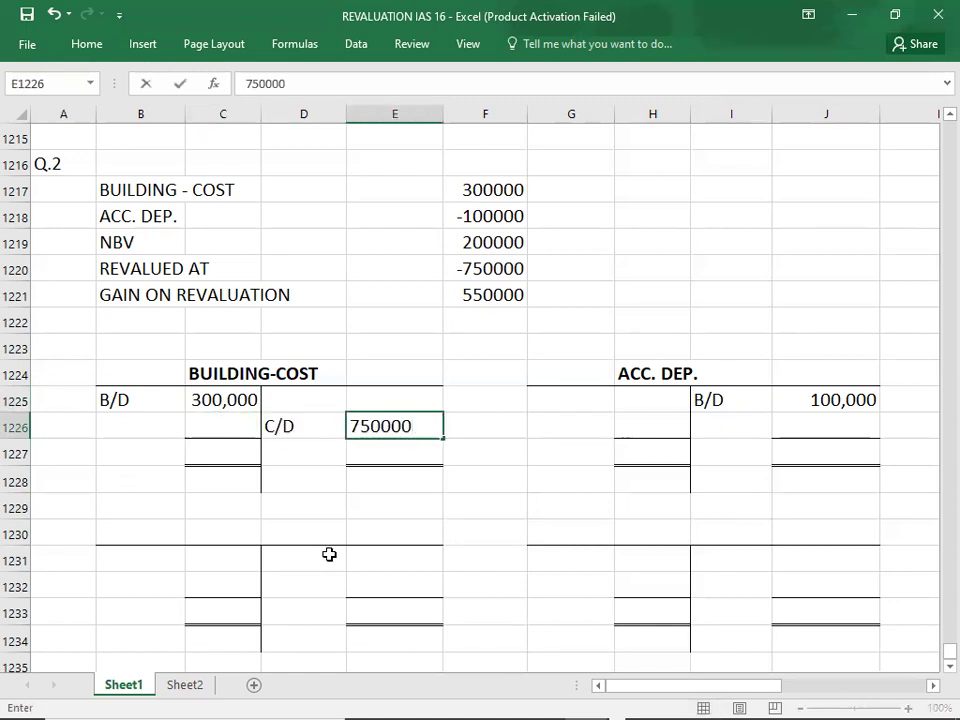
Enter 450000 in C1226 as the revaluation increase on the debit side of BUILDING-COST.
key("Left")
key("Left")
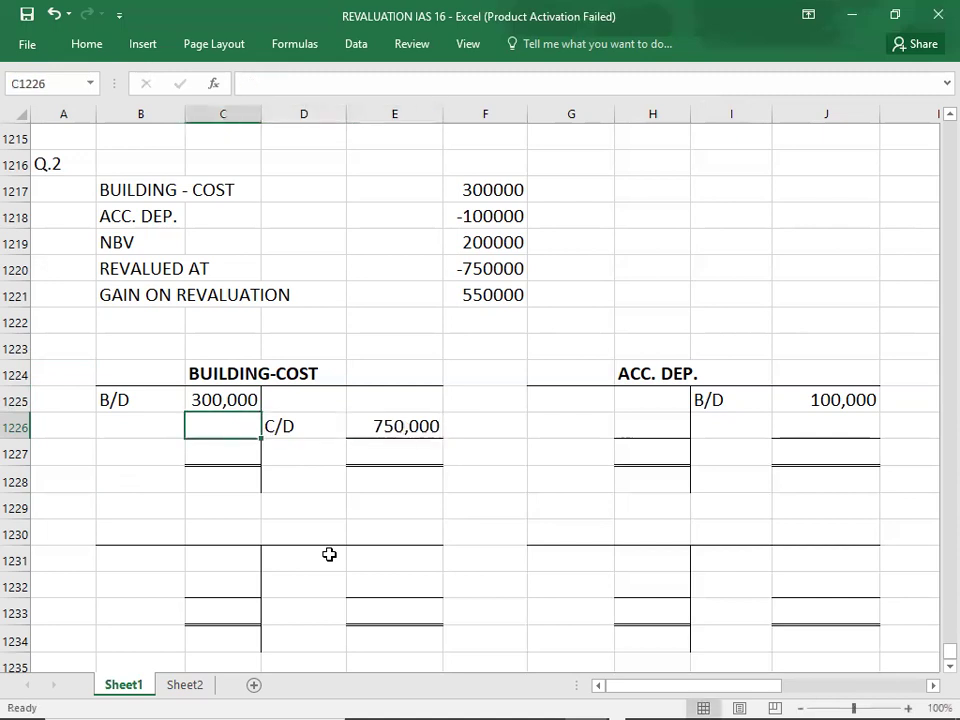
type("450000")
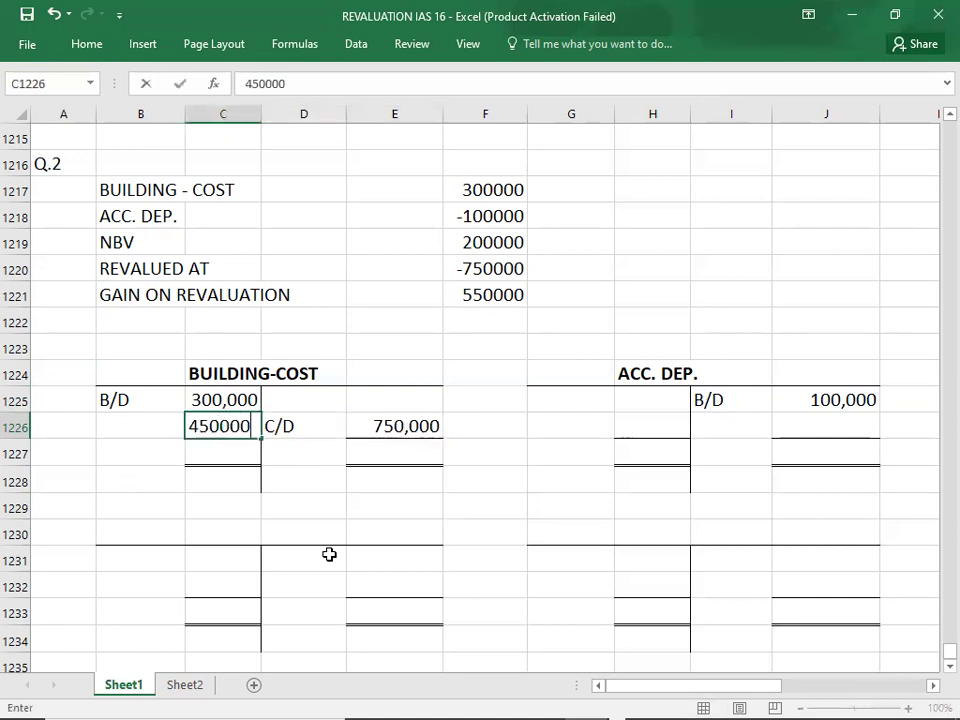
key("Left")
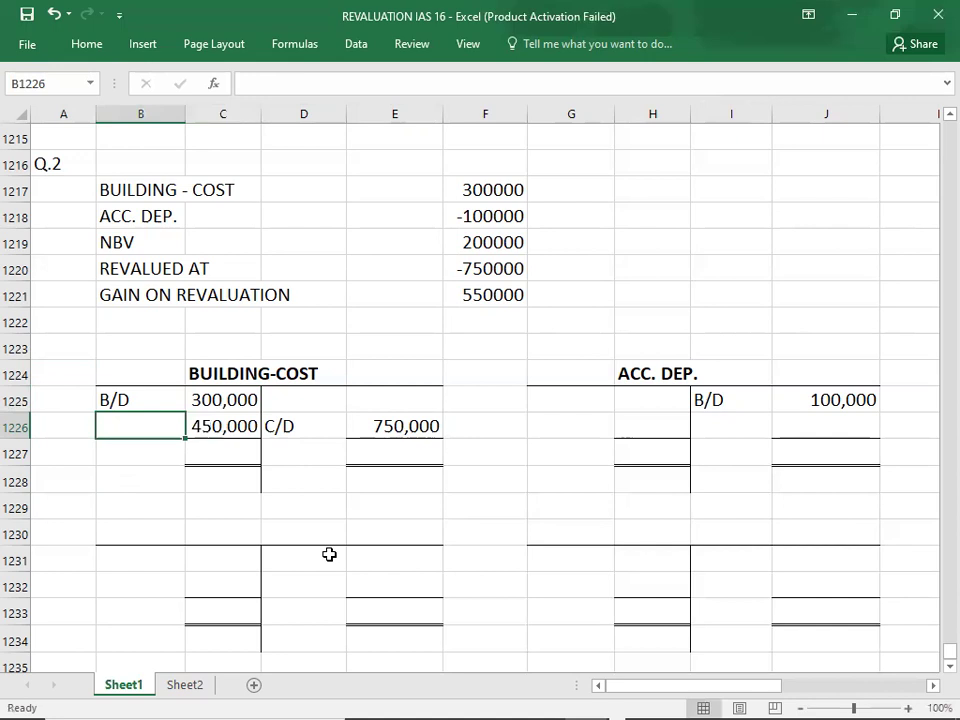
left_click(471, 268)
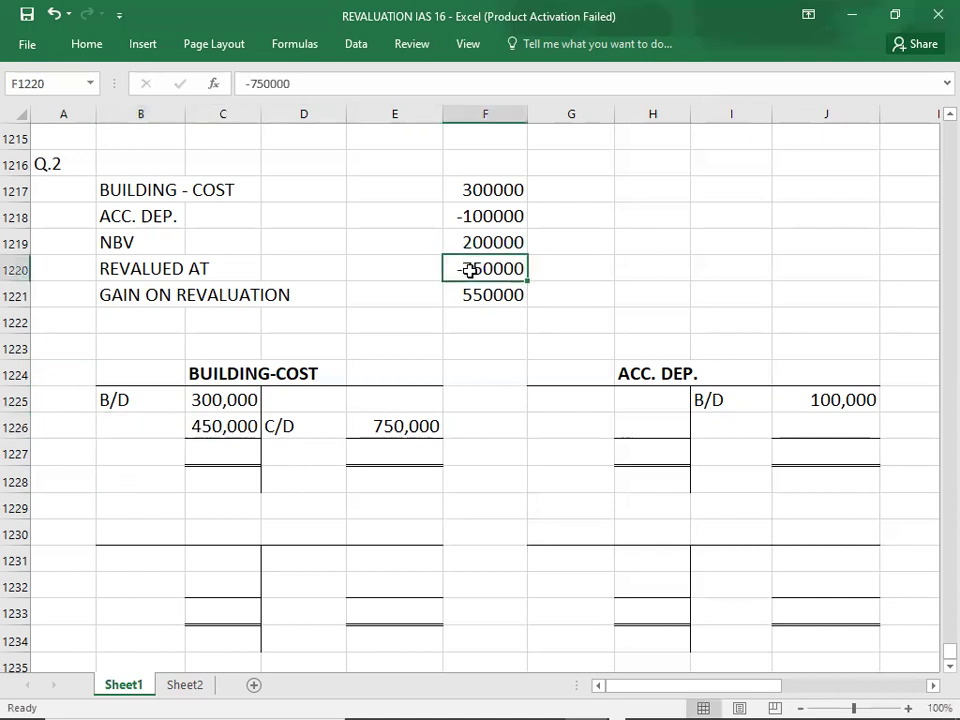
left_click(470, 200)
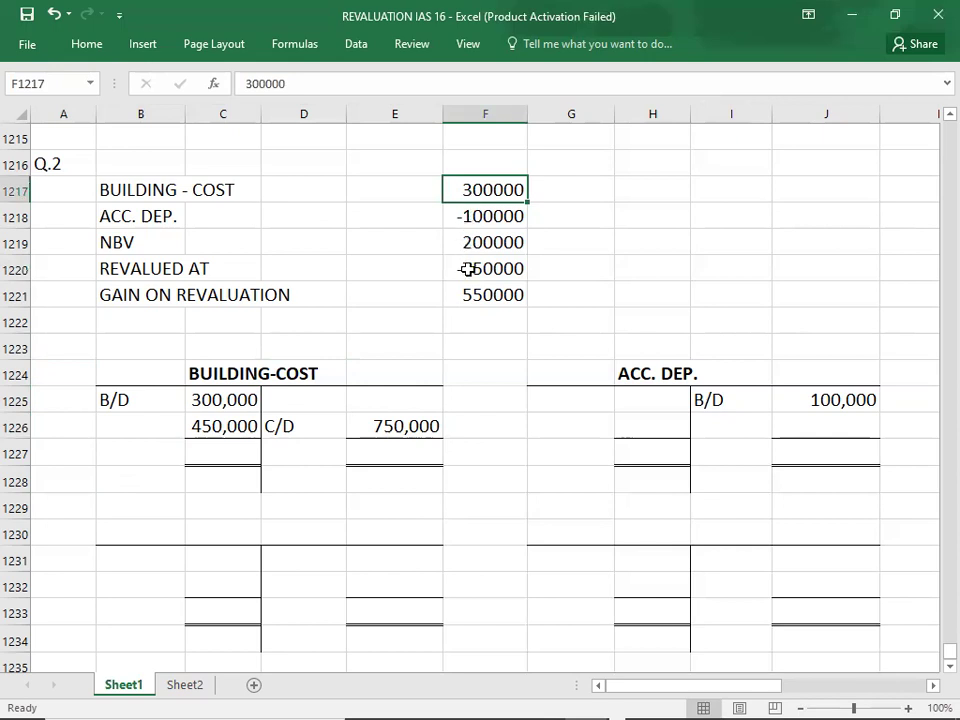
Start the journal entry below the T-accounts with BUILDING in B1236 and 450000 in E1236.
left_click(124, 646)
key("Down")
key("Down")
key("Down")
key("Down")
key("Down")
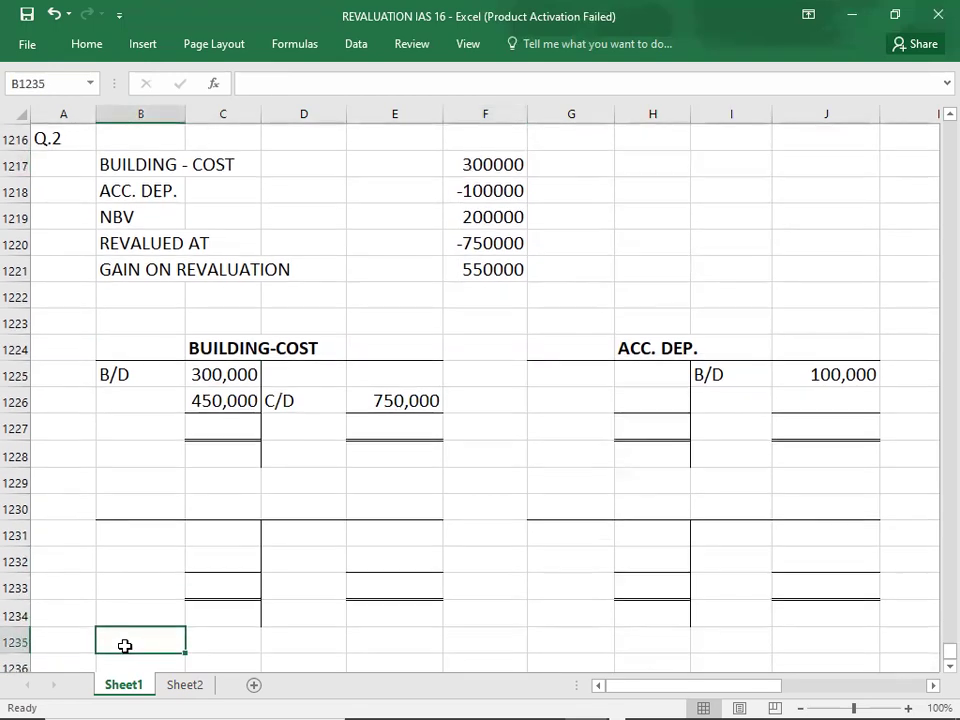
key("Down")
key("Down")
key("Down")
key("Down")
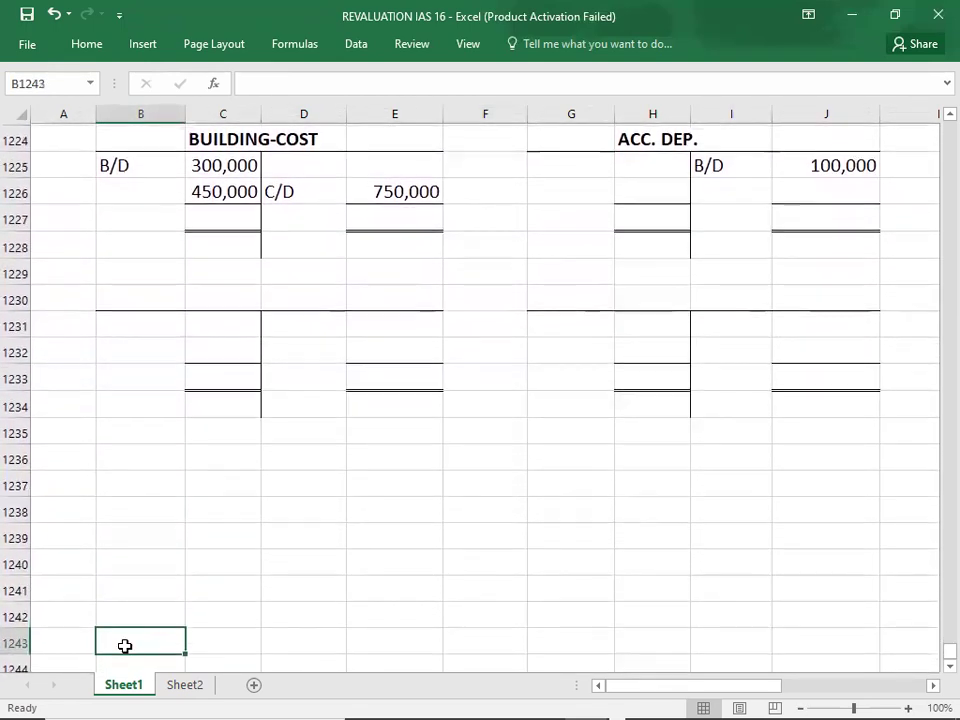
key("Up")
key("Up")
key("Up")
key("Up")
key("Up")
key("Up")
key("Up")
type("B")
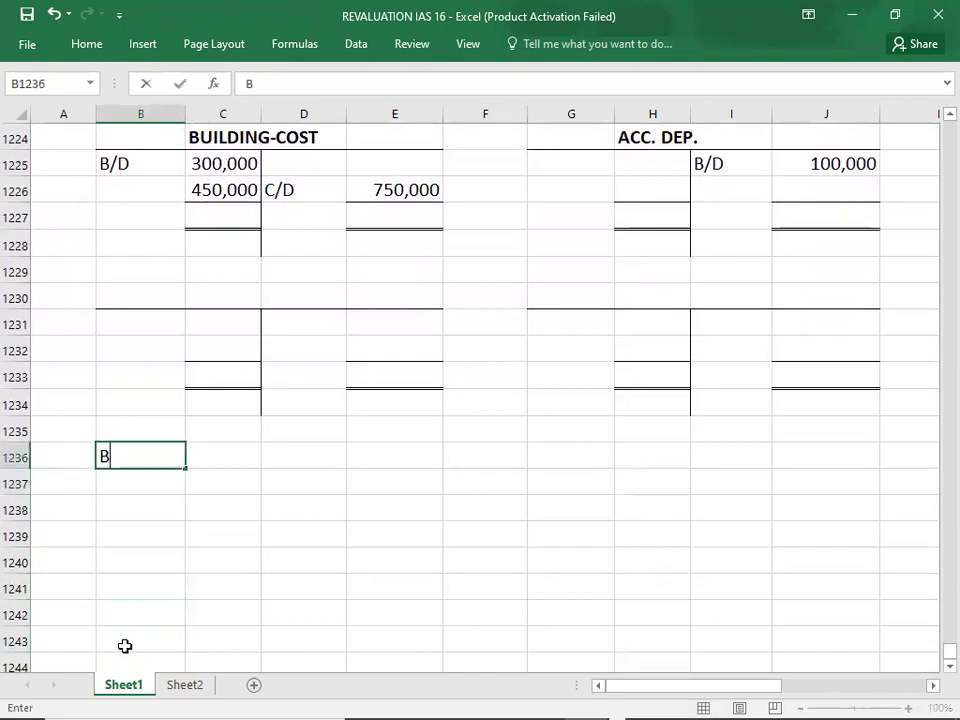
type("UILDING")
key("Right")
key("Right")
key("Right")
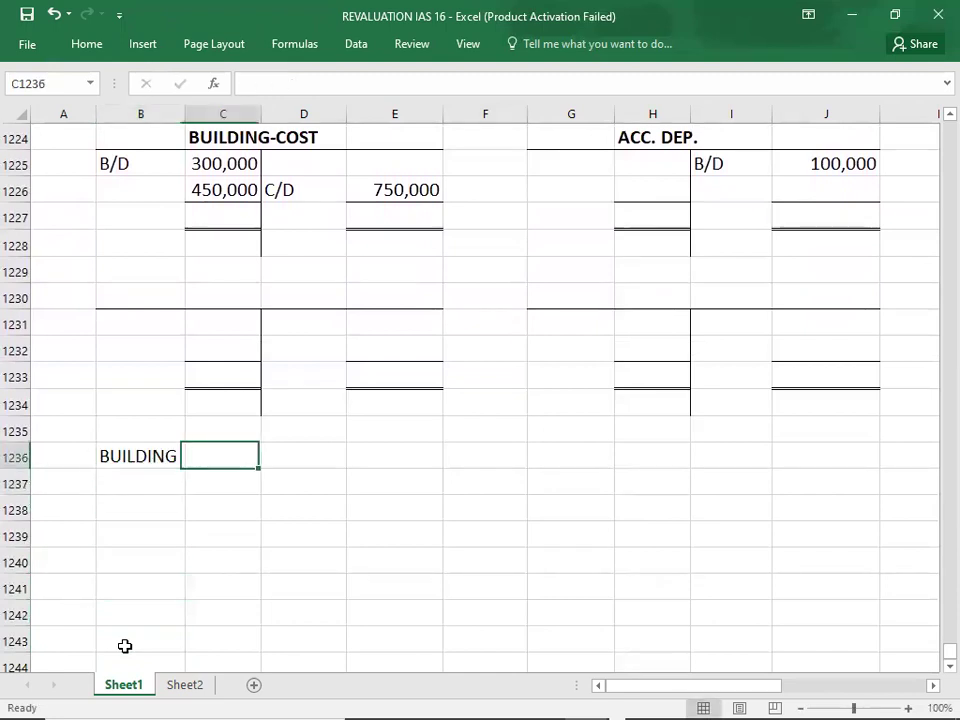
type("450000")
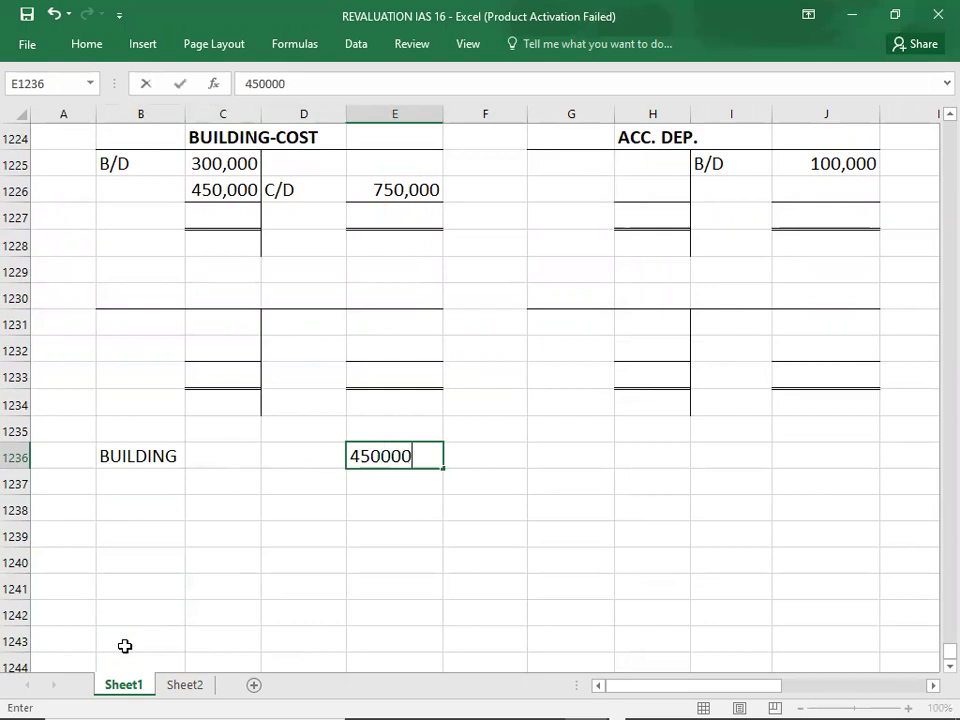
key("Return")
Enter REVALUATION SUPLUS in C1238 as the indented credit line of the journal entry.
key("Down")
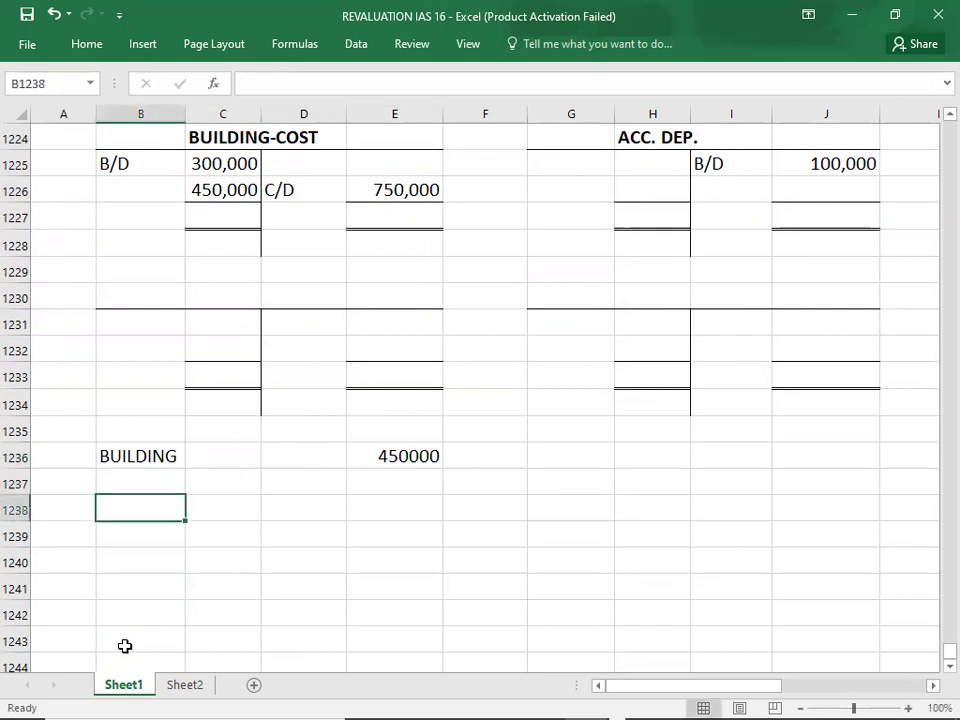
key("Right")
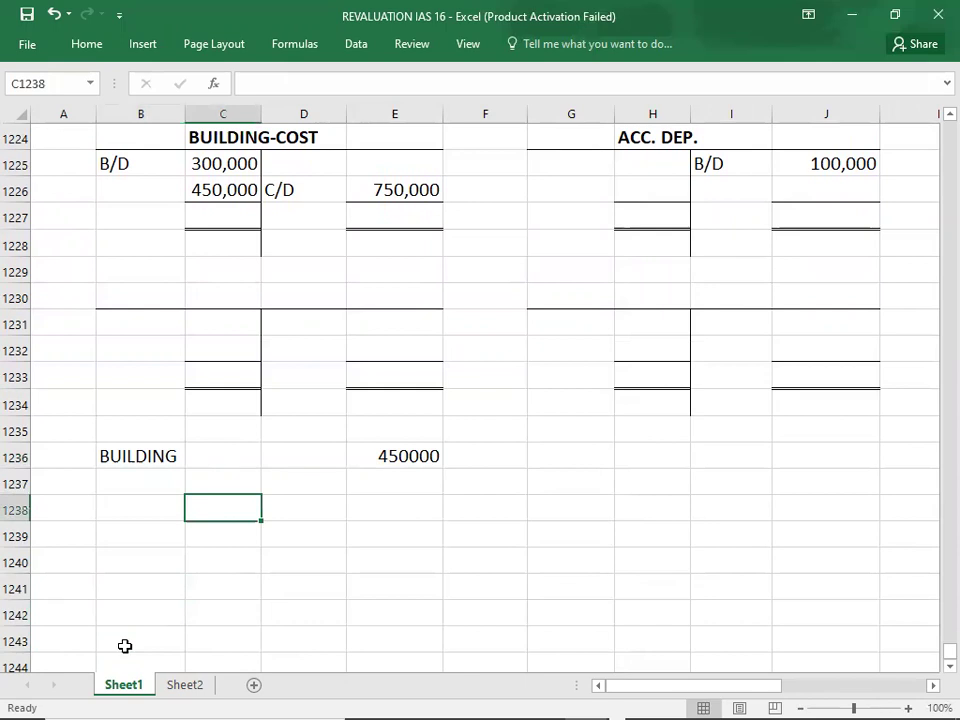
type("REVALUATI")
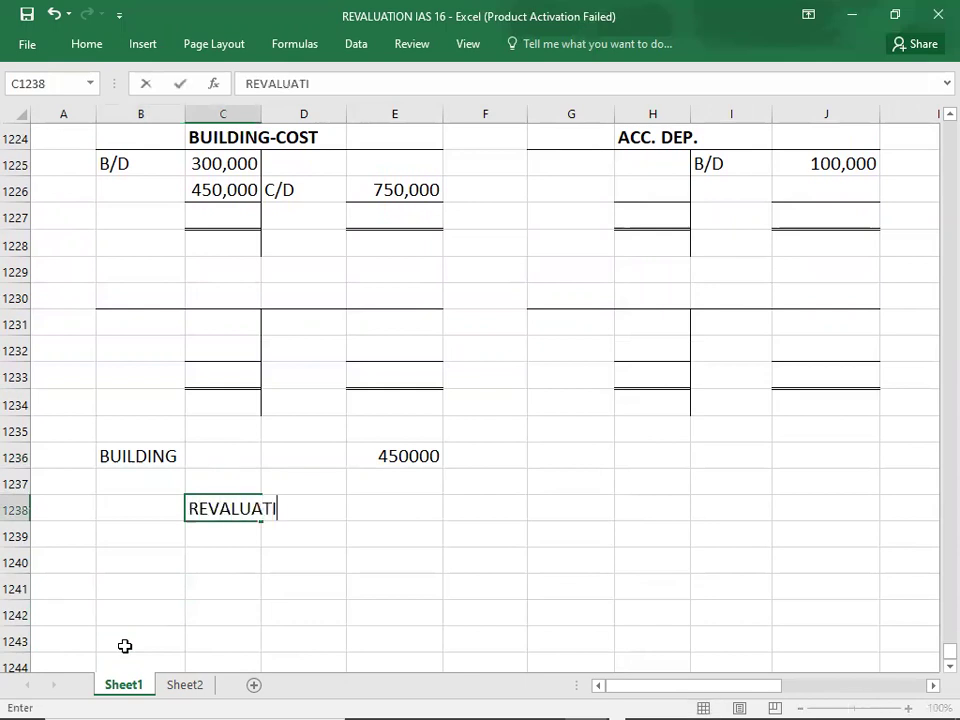
type("ON SUPLUS")
key("Tab")
key("Tab")
key("Tab")
key("Tab")
key("shift+Tab")
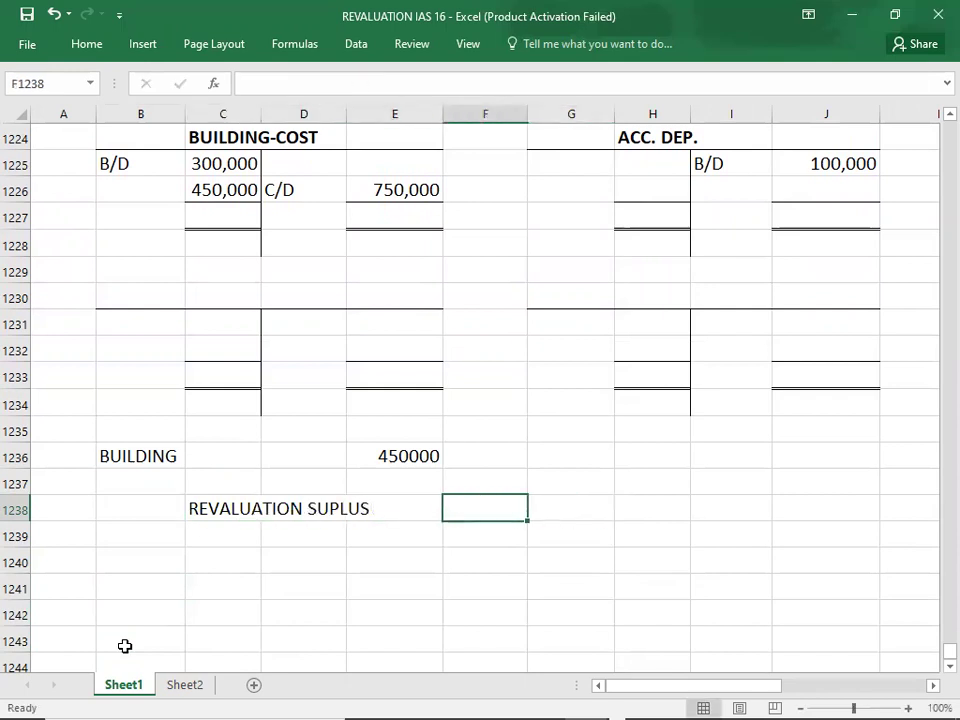
Enter the gain on revaluation, 550000, in G1238 as the credit amount of the REVALUATION SUPLUS line.
key("Up")
key("Up")
key("Up")
key("Up")
key("Up")
key("Up")
key("Up")
key("Up")
key("Up")
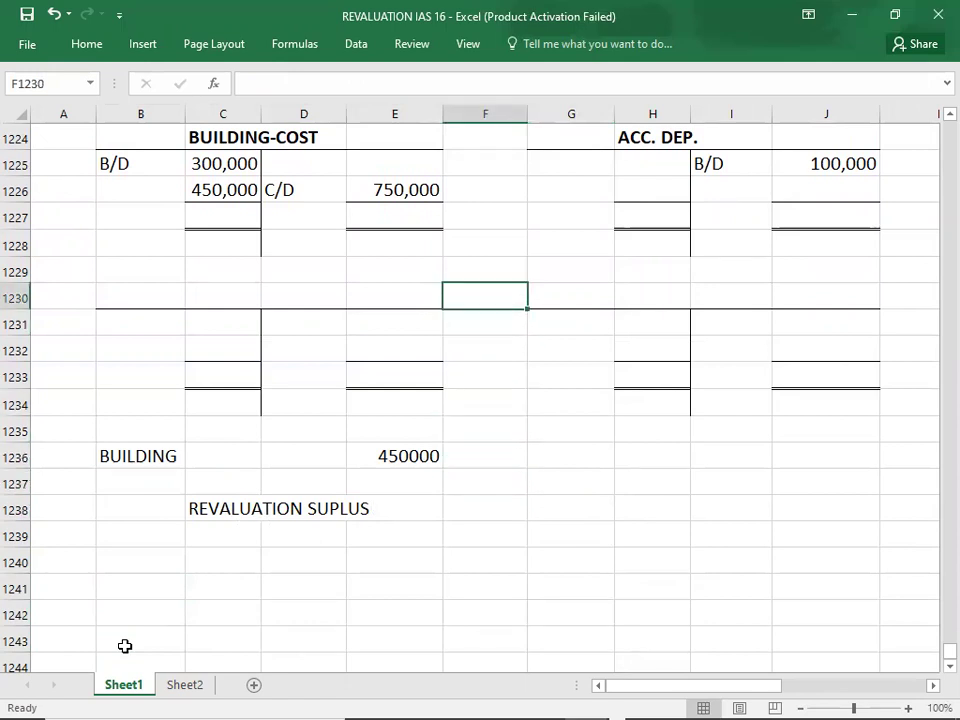
key("Up")
key("Up")
key("Up")
key("Up")
key("Up")
key("Up")
key("Up")
key("Up")
key("Up")
key("Up")
key("Up")
key("Up")
key("Up")
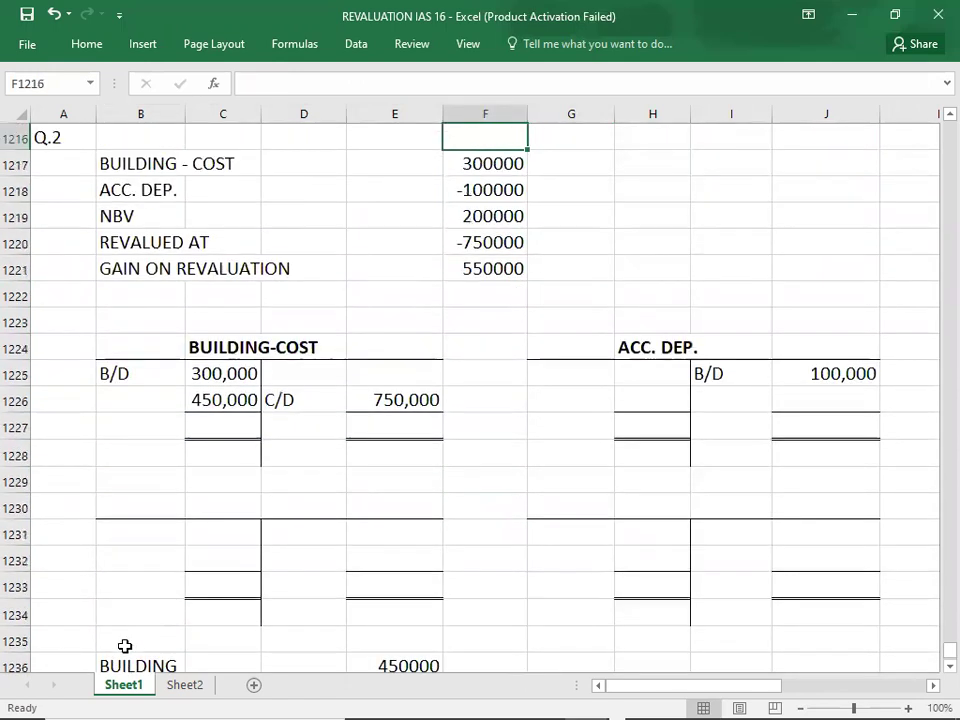
key("Down")
key("Down")
key("Down")
key("Down")
key("Down")
key("Down")
key("Down")
key("Down")
key("Down")
key("Down")
key("Down")
key("Down")
key("Down")
key("Down")
key("Down")
key("Down")
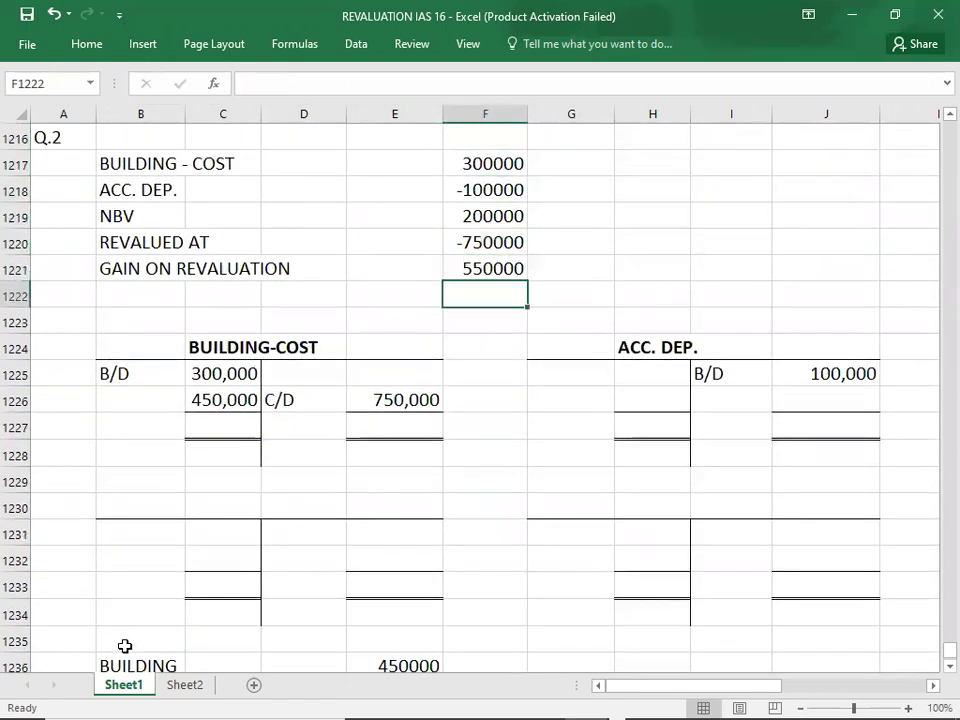
key("Down")
key("Down")
key("Down")
key("Down")
key("Down")
key("Down")
key("Down")
key("Down")
key("Down")
key("Down")
key("Down")
key("Down")
key("Down")
key("Down")
key("Down")
key("Down")
key("Down")
key("Up")
key("Up")
key("Up")
key("Up")
key("Up")
key("Up")
key("Up")
key("Up")
key("Up")
key("Up")
key("Up")
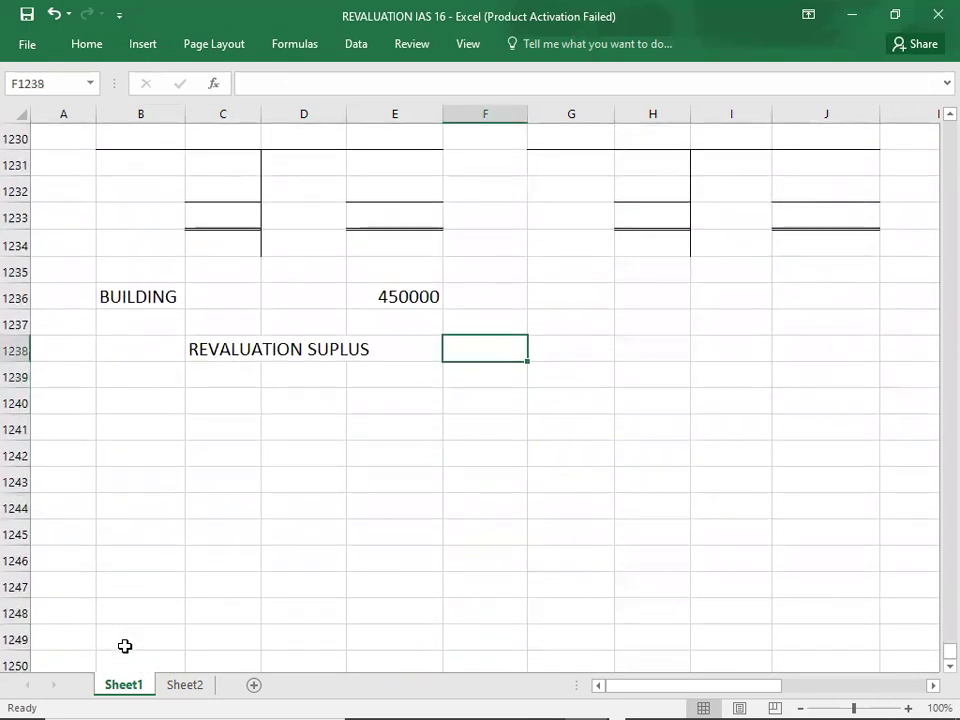
key("Right")
type("550000")
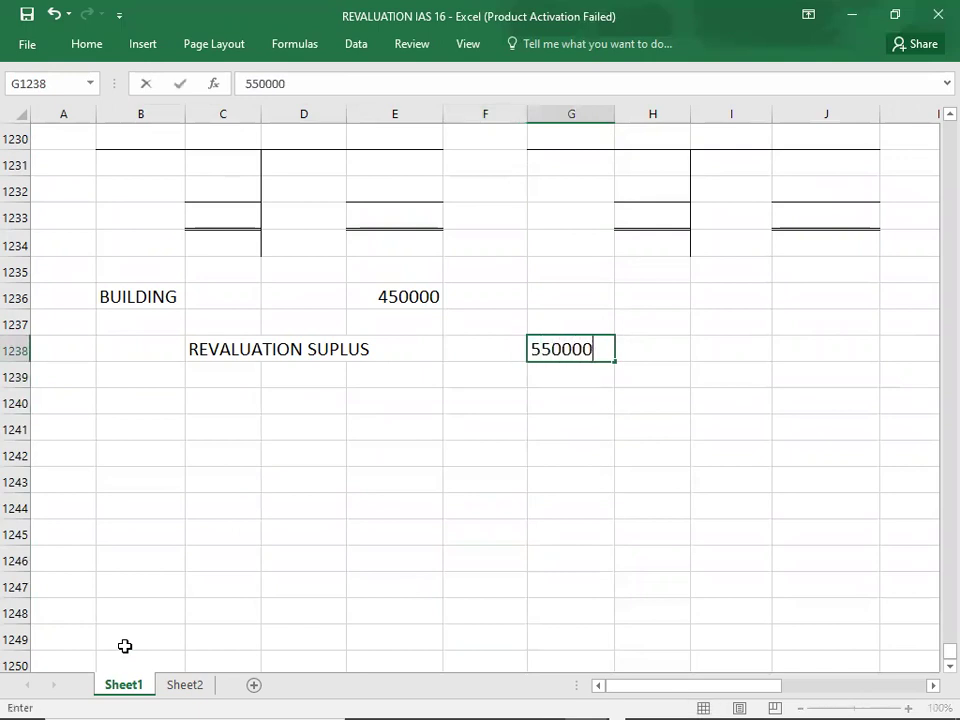
Move the BUILDING debit amount of 450000 from E1236 to F1236.
key("Up")
key("Left")
key("Left")
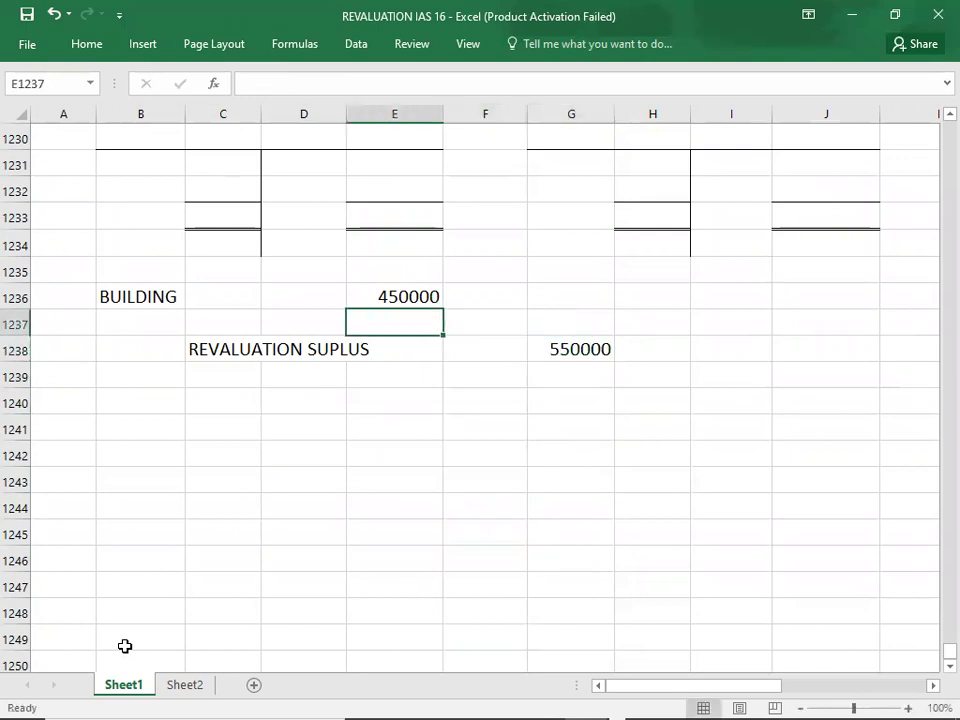
key("Up")
key("ctrl+c")
key("Right")
key("Return")
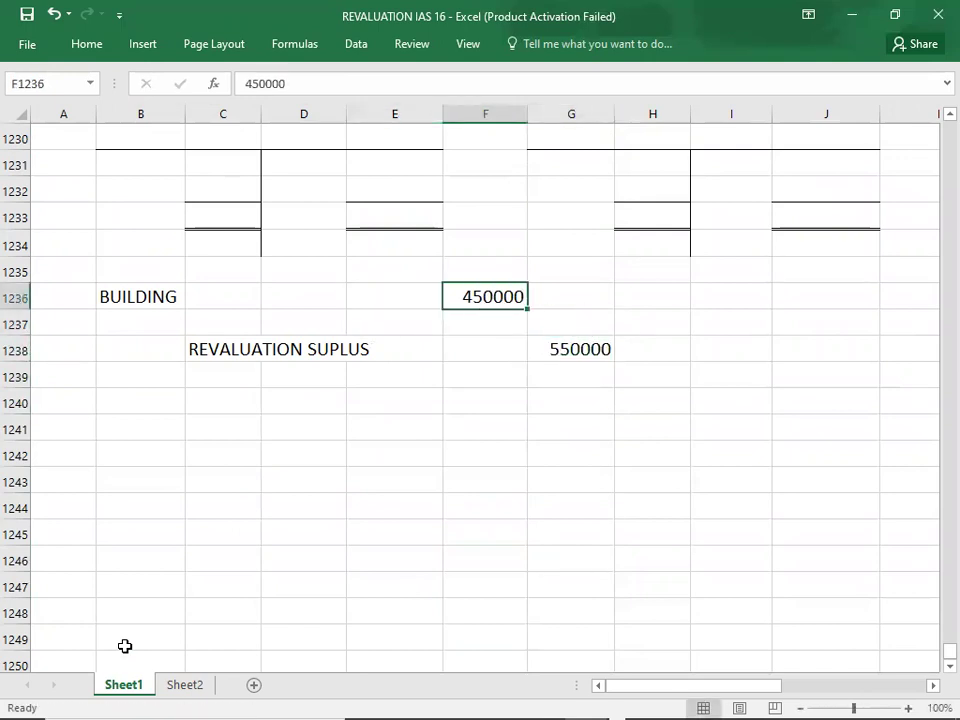
Examine the opening balance amount in J1225 of the ACC. DEP. T-account above the journal entry.
key("Left")
key("Left")
key("Left")
key("Left")
key("Down")
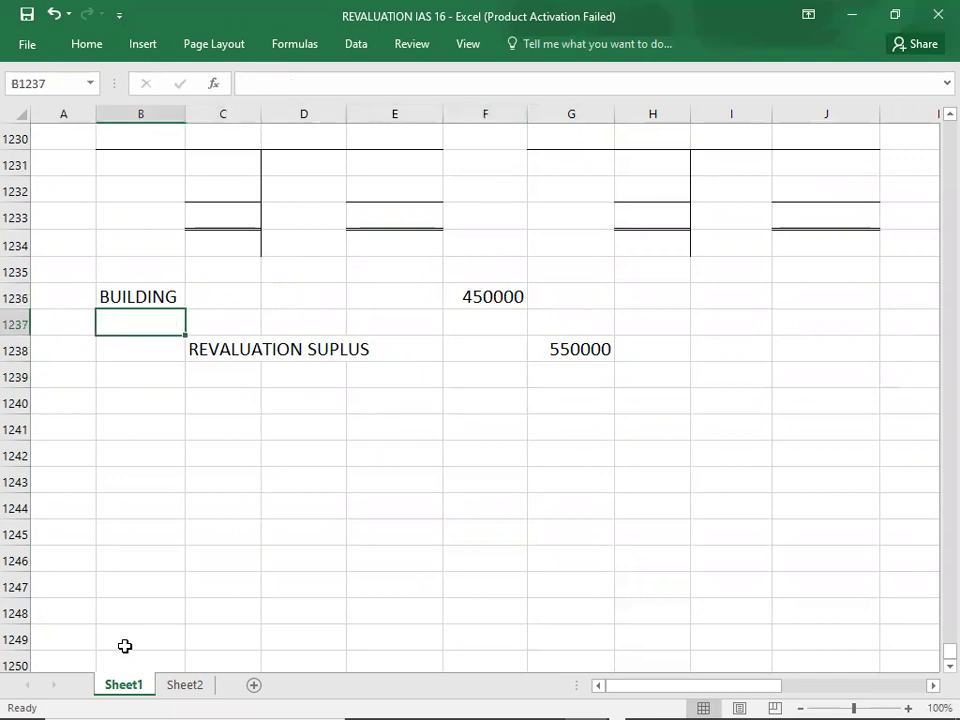
key("Up")
key("Up")
key("Up")
key("Up")
key("Up")
key("Up")
key("Up")
key("Up")
key("Up")
key("Up")
key("Up")
key("Up")
key("Up")
key("Up")
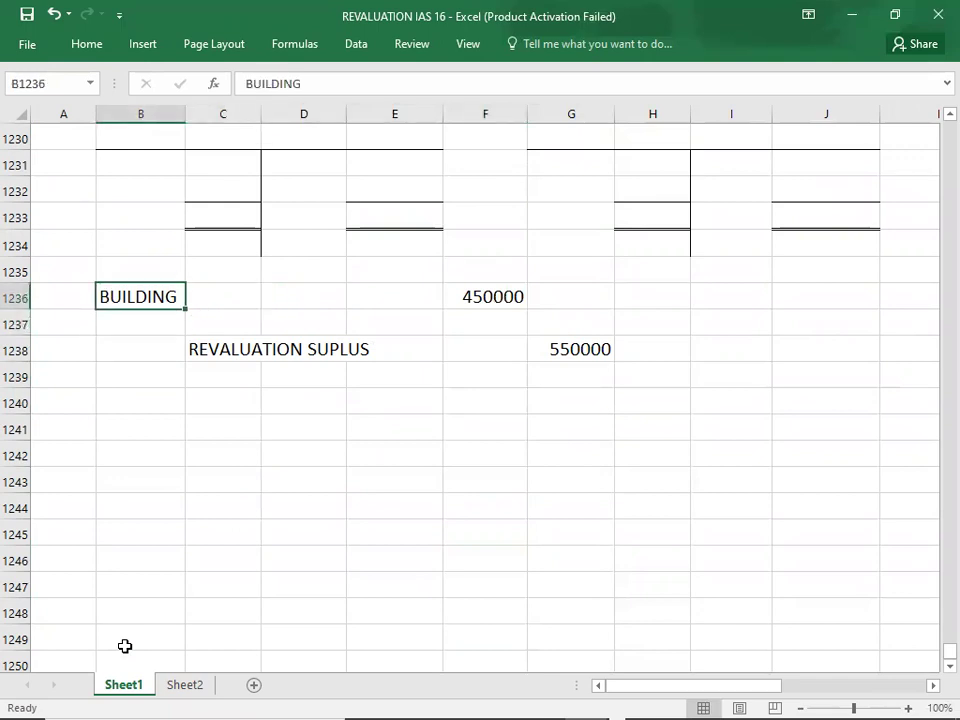
key("Up")
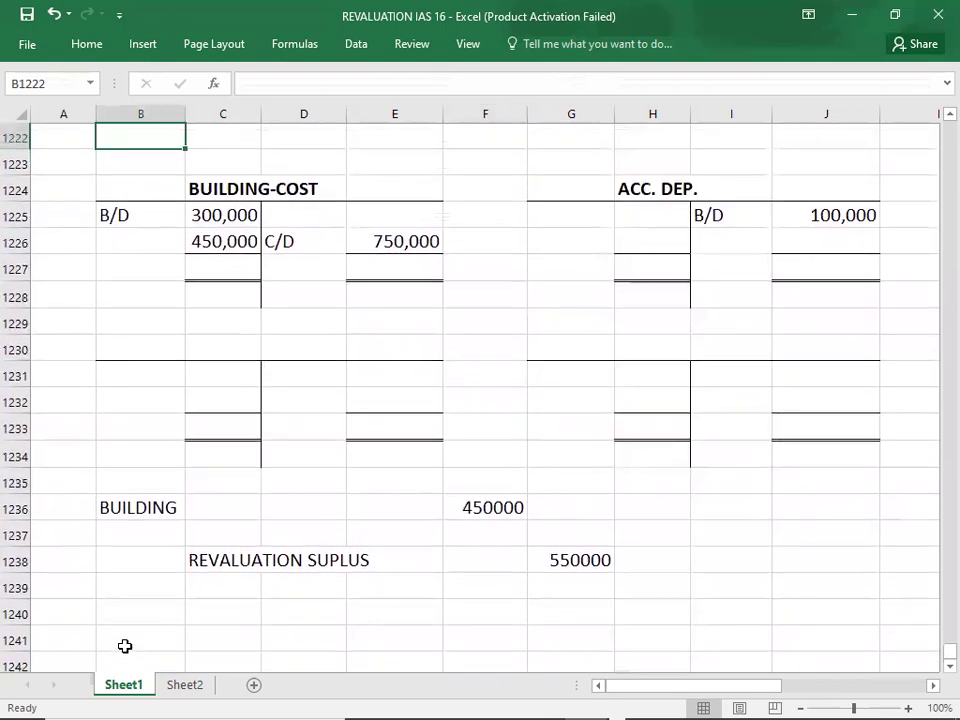
key("Right")
key("Right")
key("Right")
key("Right")
key("Right")
key("Right")
key("Right")
key("Down")
key("Down")
key("Down")
key("Right")
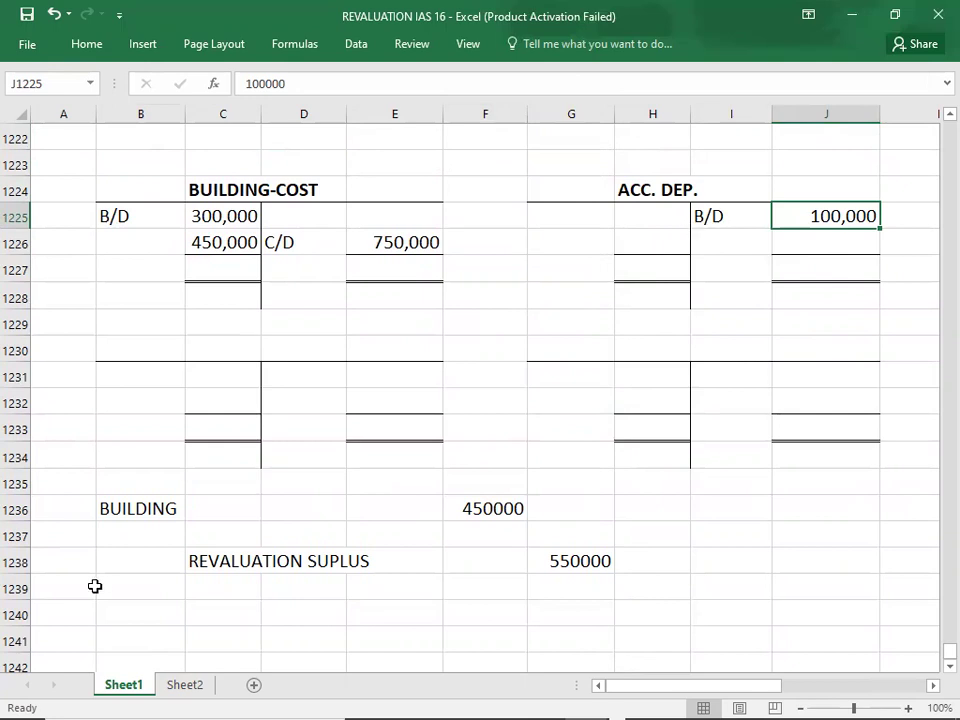
Add ACC. DEP. in B1237 as the second debit line of the journal entry, with 100000 in F1237.
left_click(130, 541)
type("ACC. DEP.")
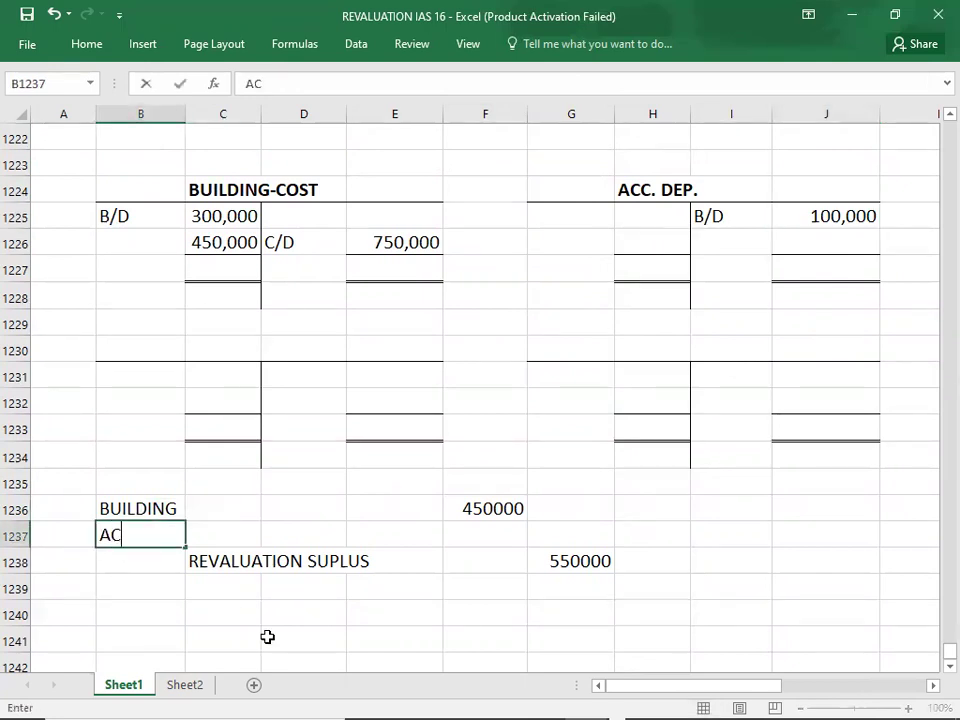
key("Tab")
key("Tab")
key("Tab")
key("Tab")
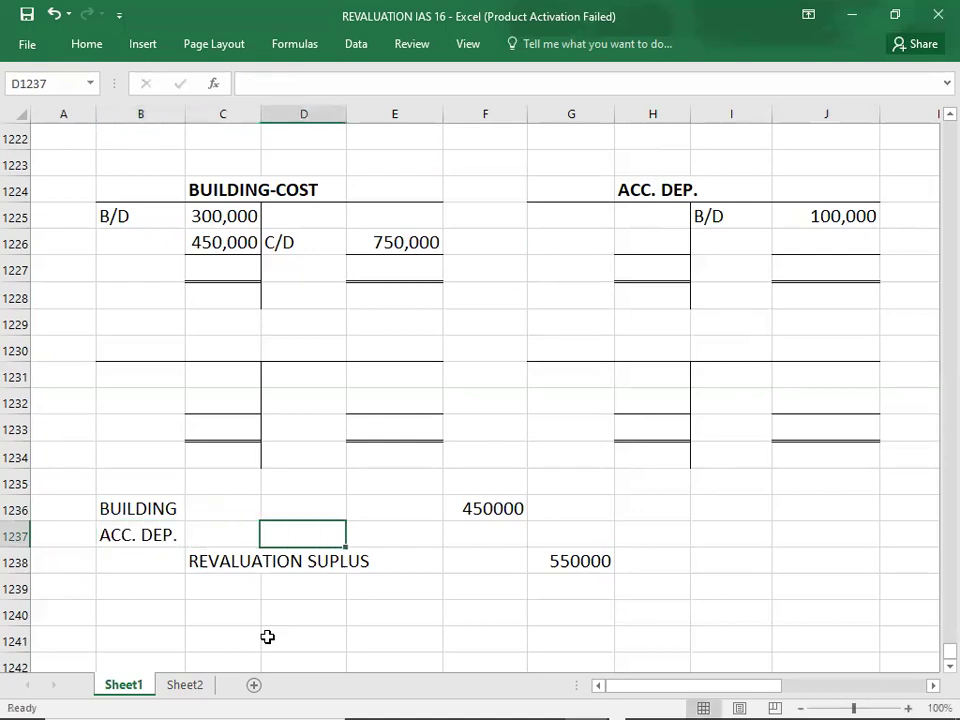
type("100000")
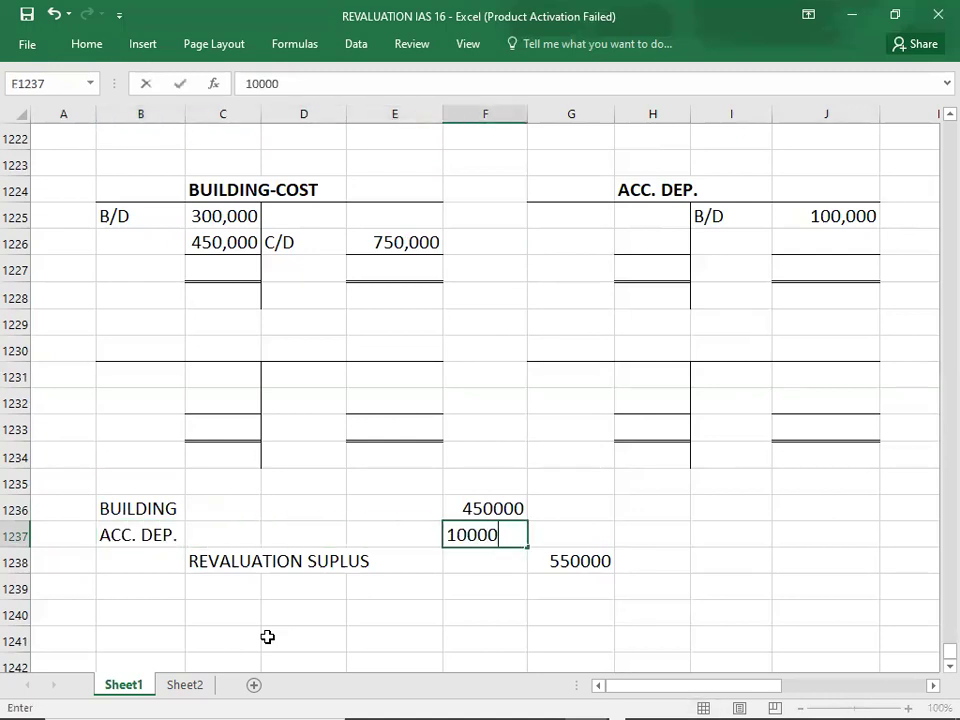
key("Return")
Enter a row of dashes in B1240 as a separator line below the journal entry.
key("Down")
key("Down")
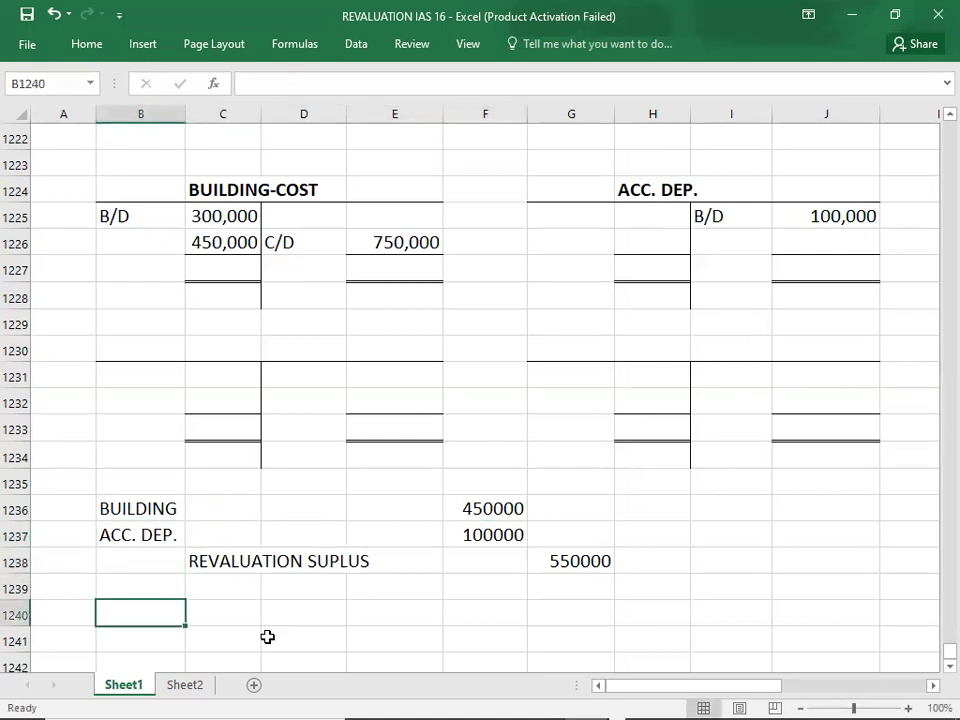
type("----------------------------------------")
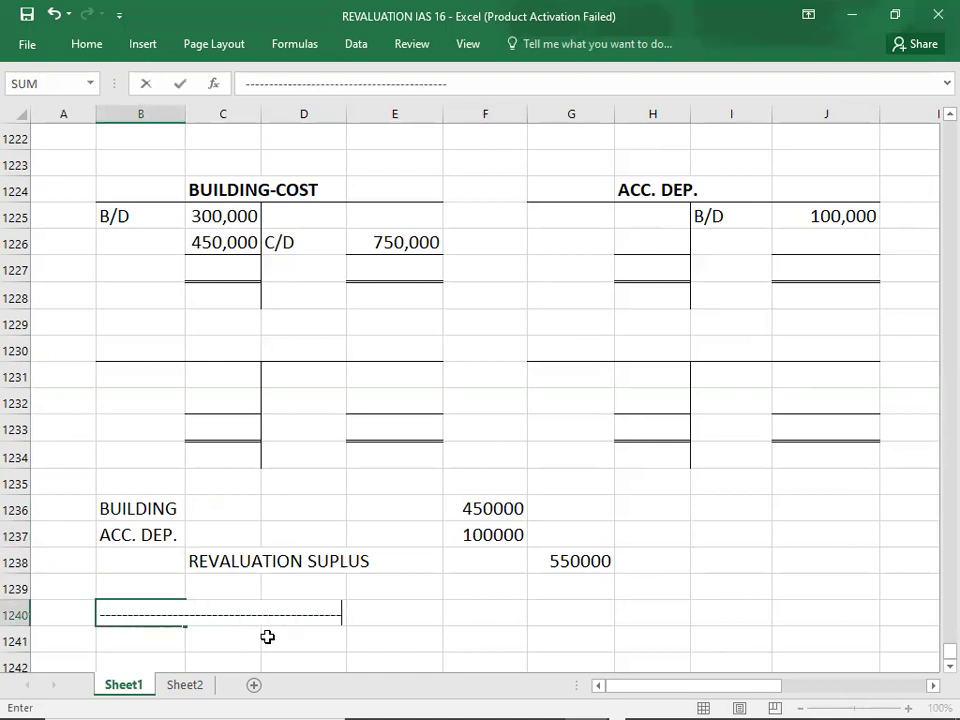
key("Return")
key("Return")
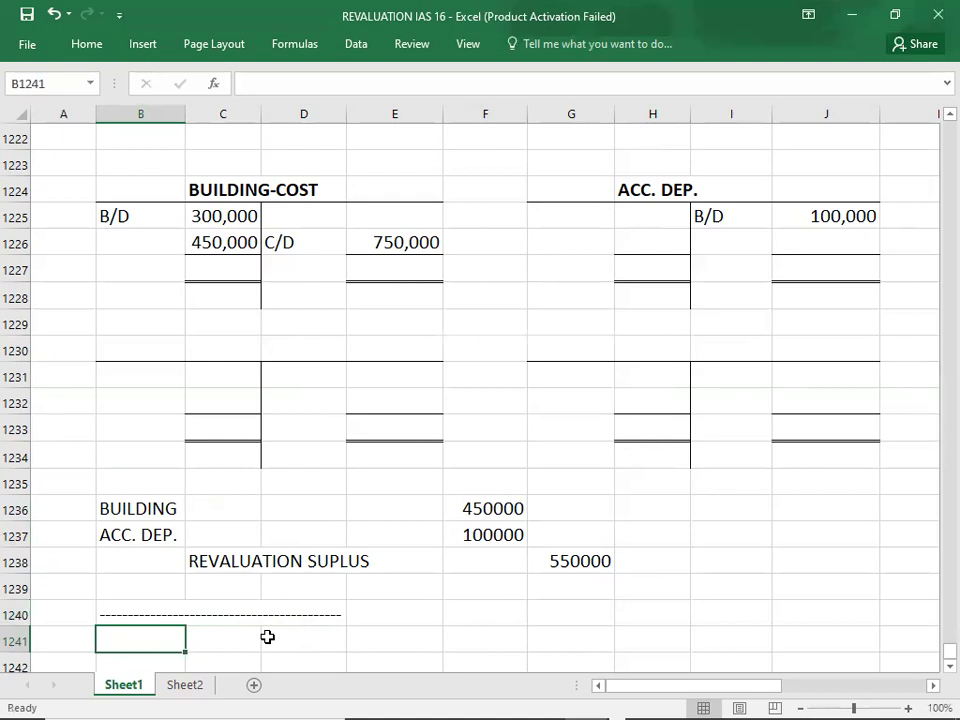
Post 100000 to the debit side of the ACC. DEP. T-account in H1225.
left_click(626, 221)
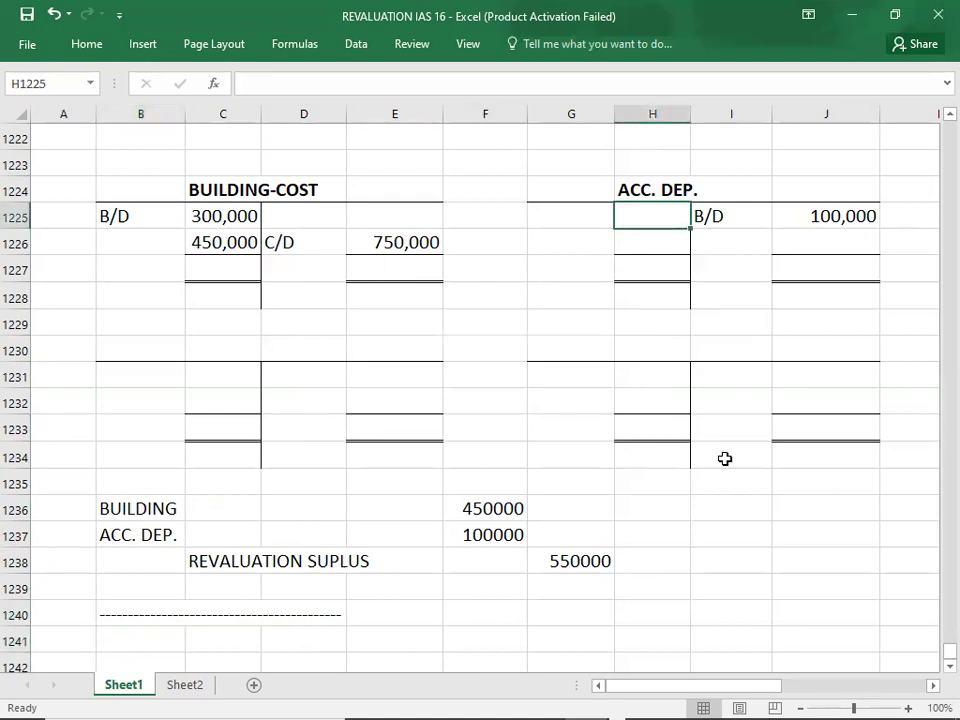
type("1000000")
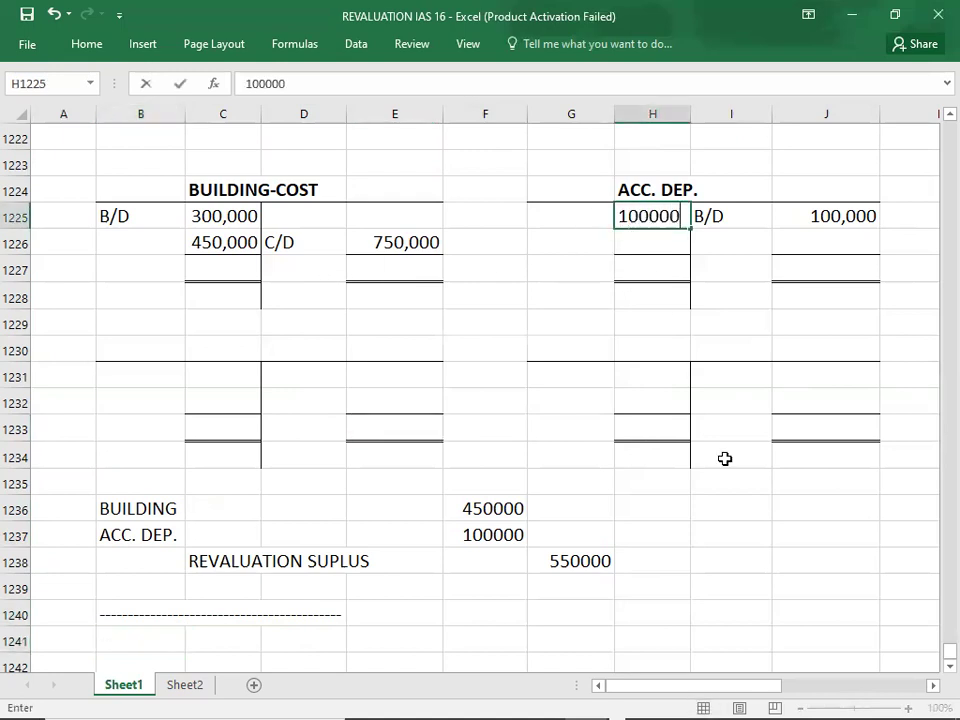
key("Return")
Title the blank T-account below BUILDING-COST with REVLUATION SURPLUS in C1230.
key("Left")
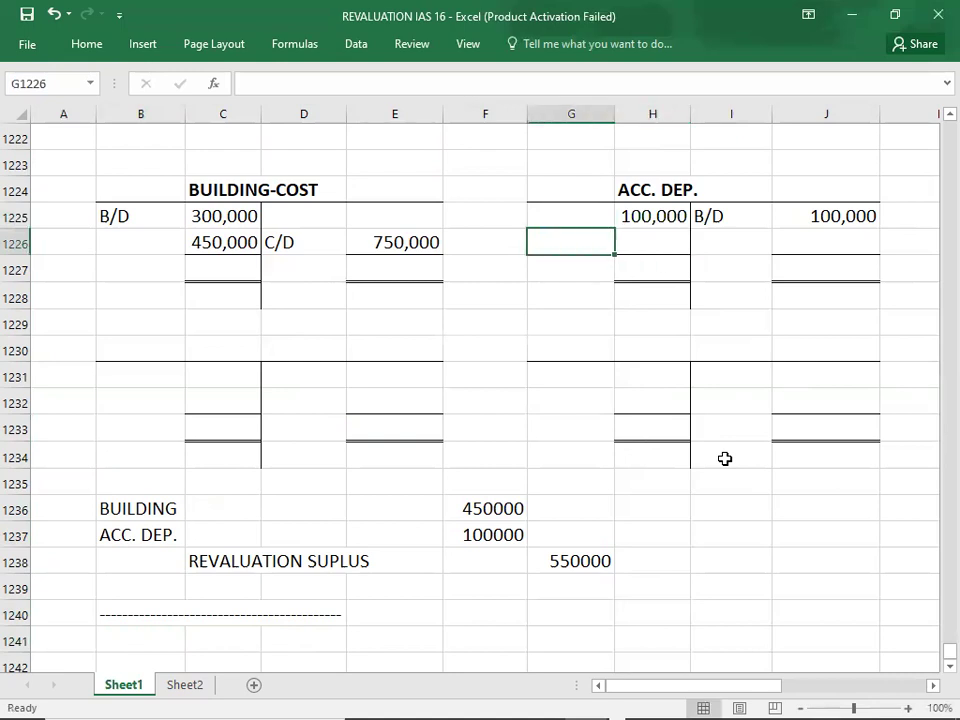
key("Left")
key("Left")
key("Down")
key("Down")
key("Down")
key("Down")
key("Left")
key("Left")
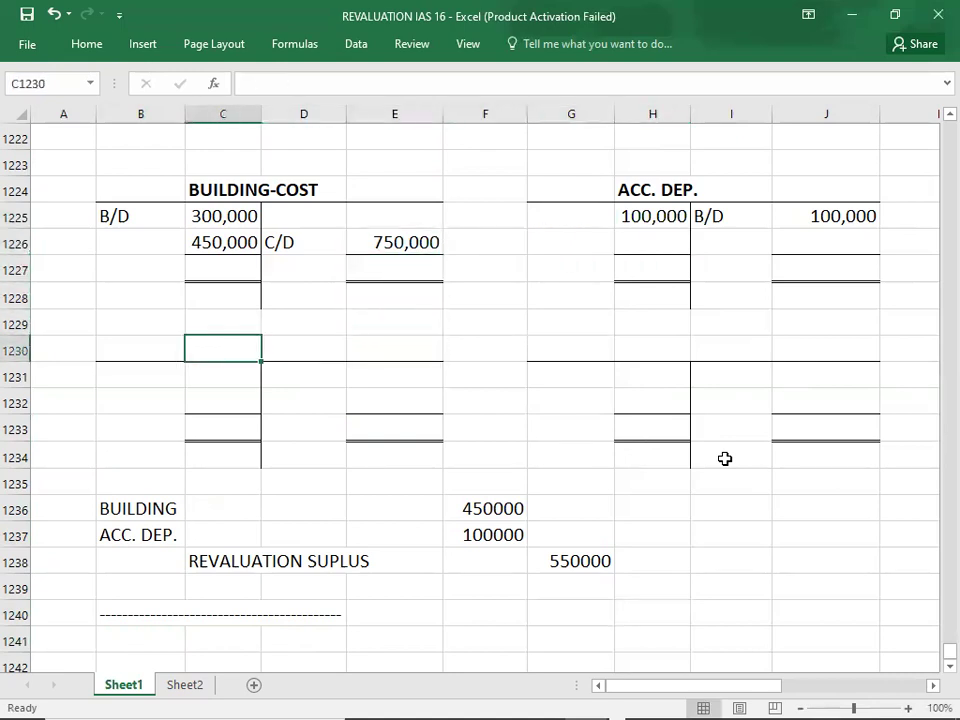
type("REVLUAT")
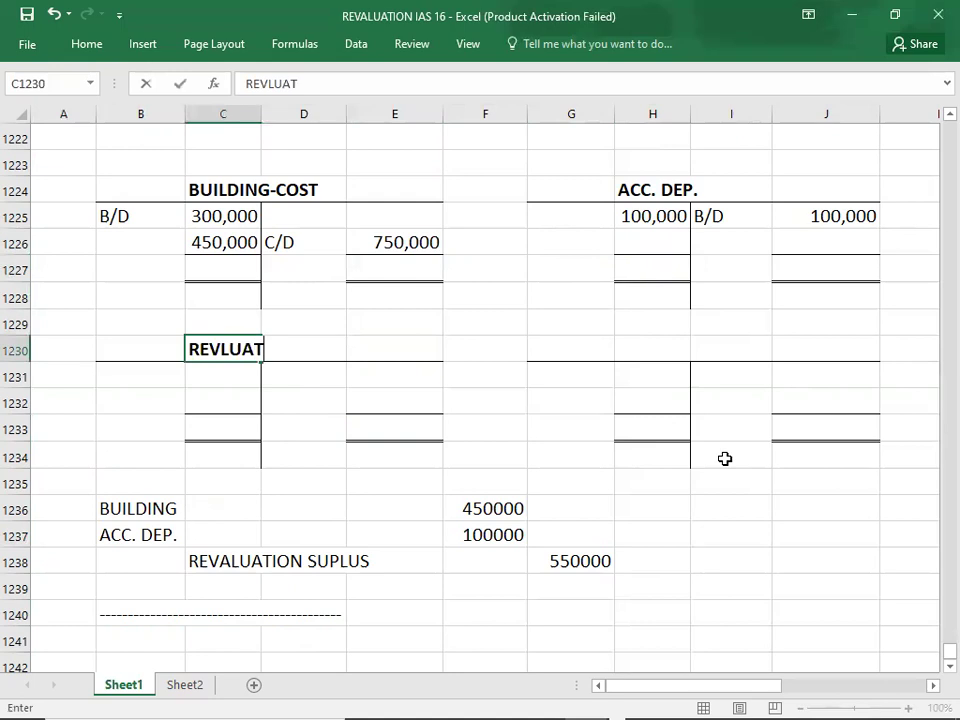
type("ION SURPLUS")
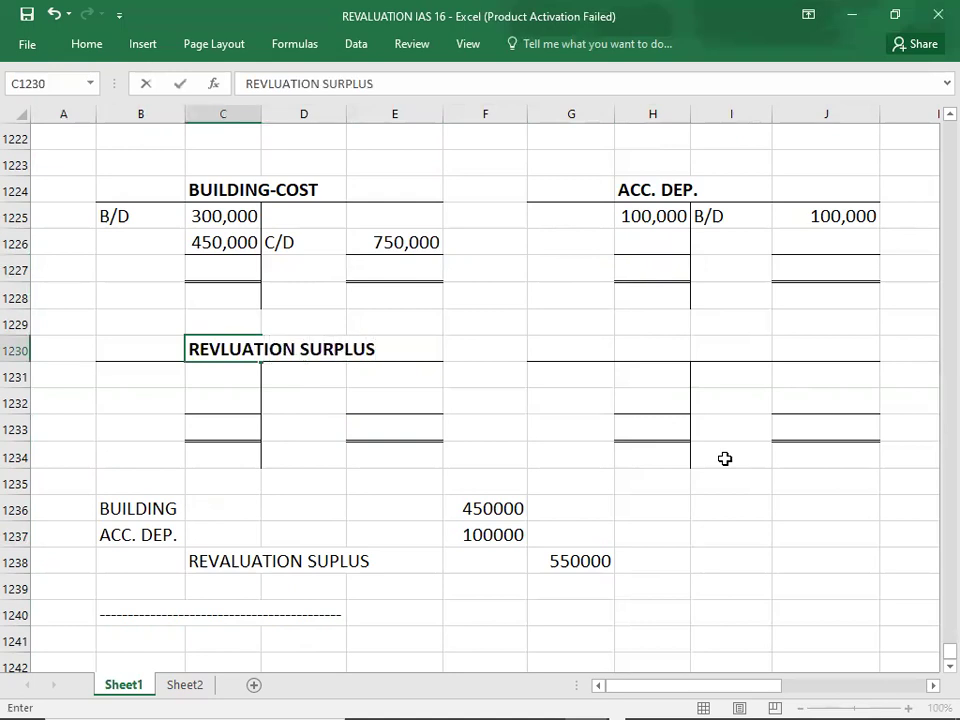
key("Return")
Post 550000 to the credit side of the REVLUATION SURPLUS T-account in E1231.
key("Right")
key("Right")
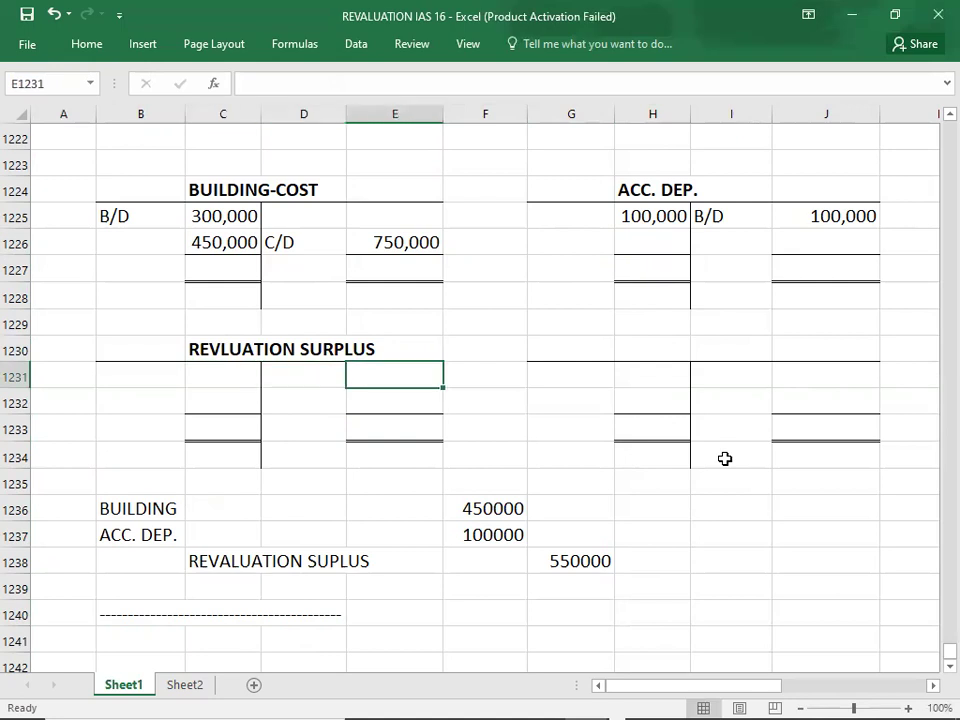
type("550000")
key("Return")
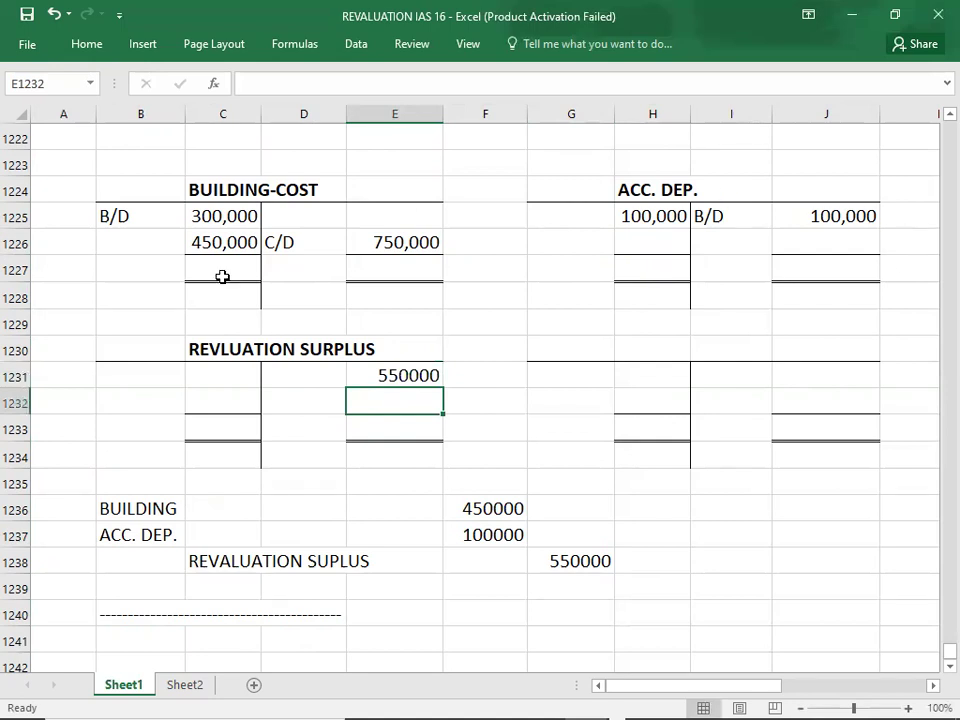
Enter 550000 as the total on both sides of the REVLUATION SURPLUS T-account, in E1233 and C1233.
left_click(376, 443)
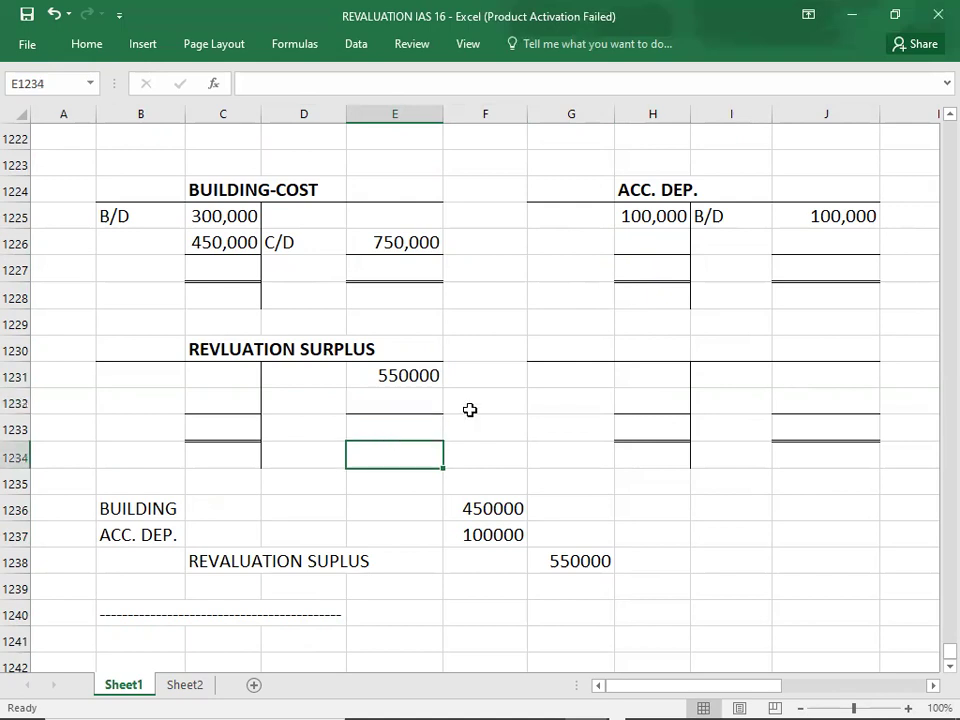
left_click(422, 428)
type("550000")
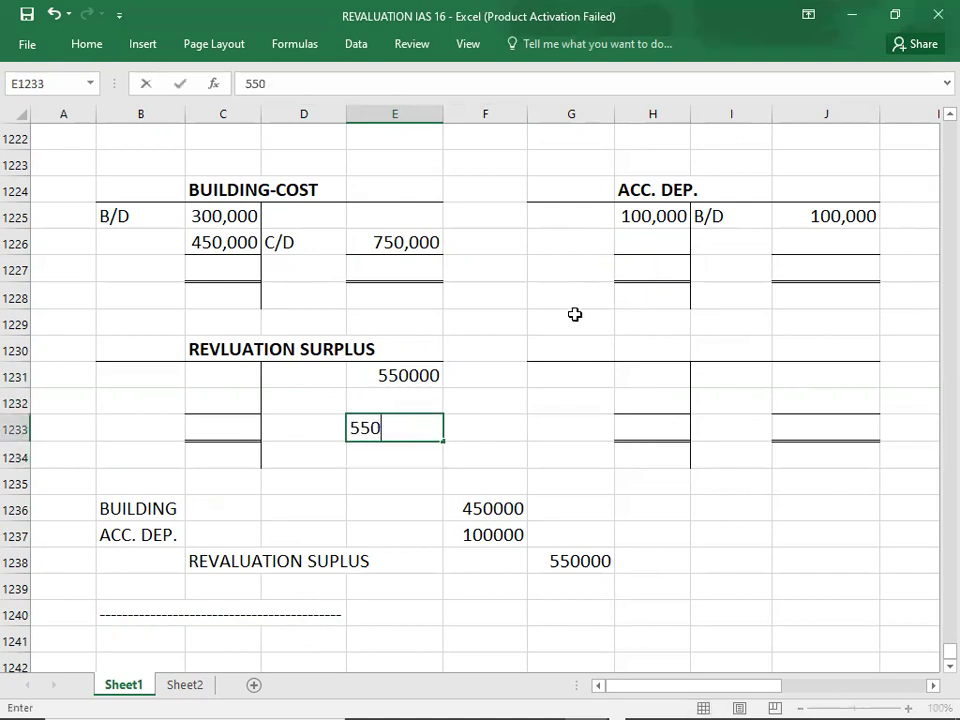
key("Left")
key("Left")
type("550000")
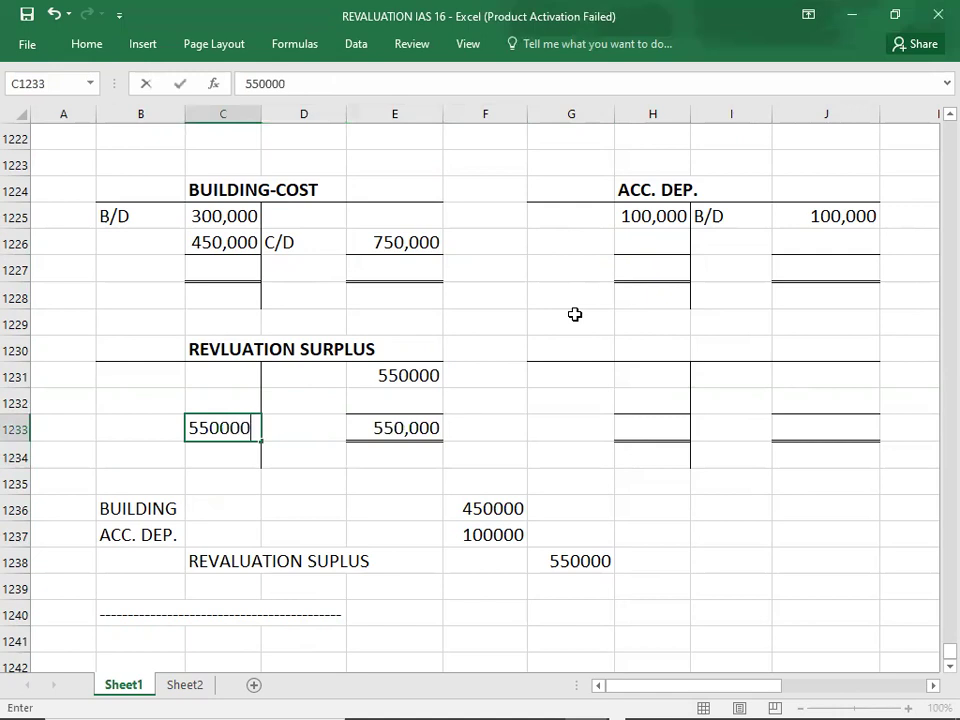
Enter the closing balance of the REVLUATION SURPLUS T-account, with C/D in B1232 and 550000 in C1232.
key("Up")
key("Left")
type("C/D")
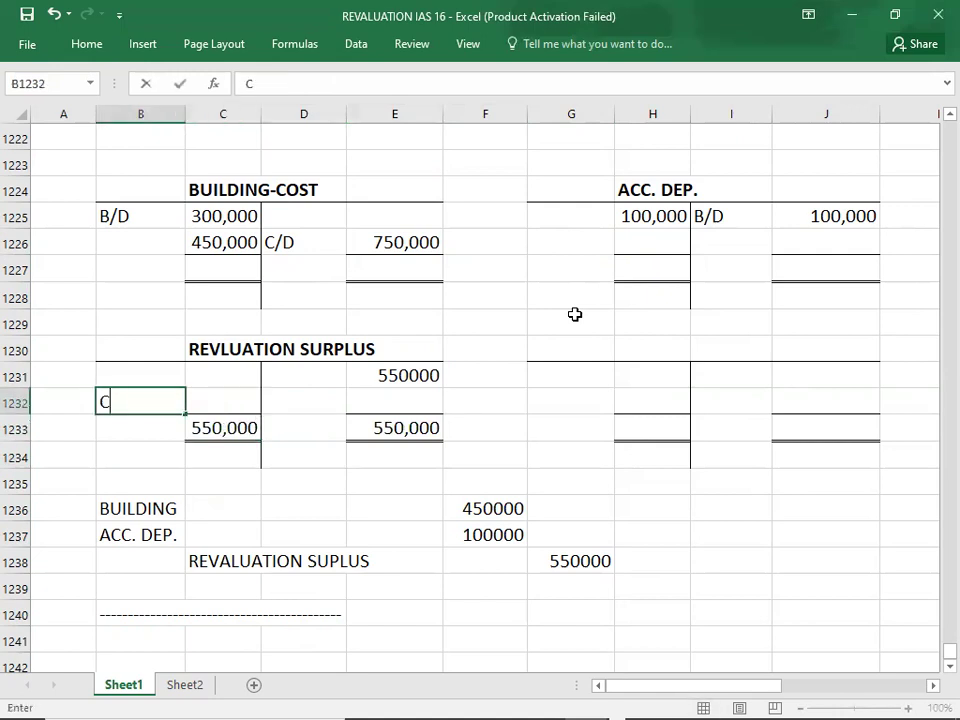
key("Right")
type("5000")
type("0")
key("BackSpace")
key("BackSpace")
key("BackSpace")
key("BackSpace")
key("BackSpace")
type("550000")
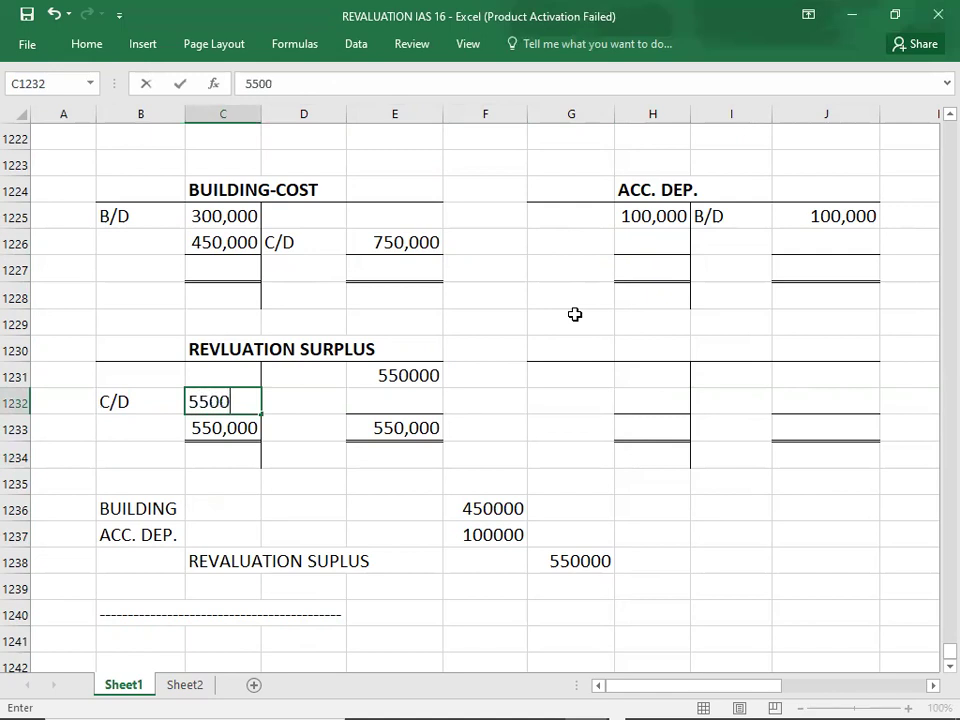
left_click(650, 313)
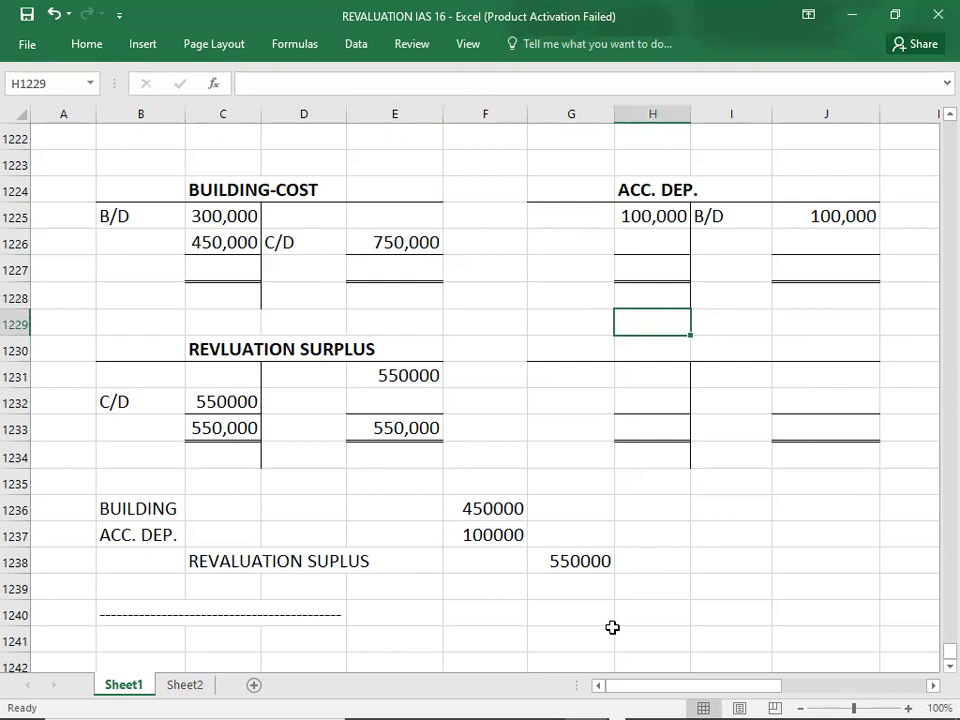
left_click(775, 561)
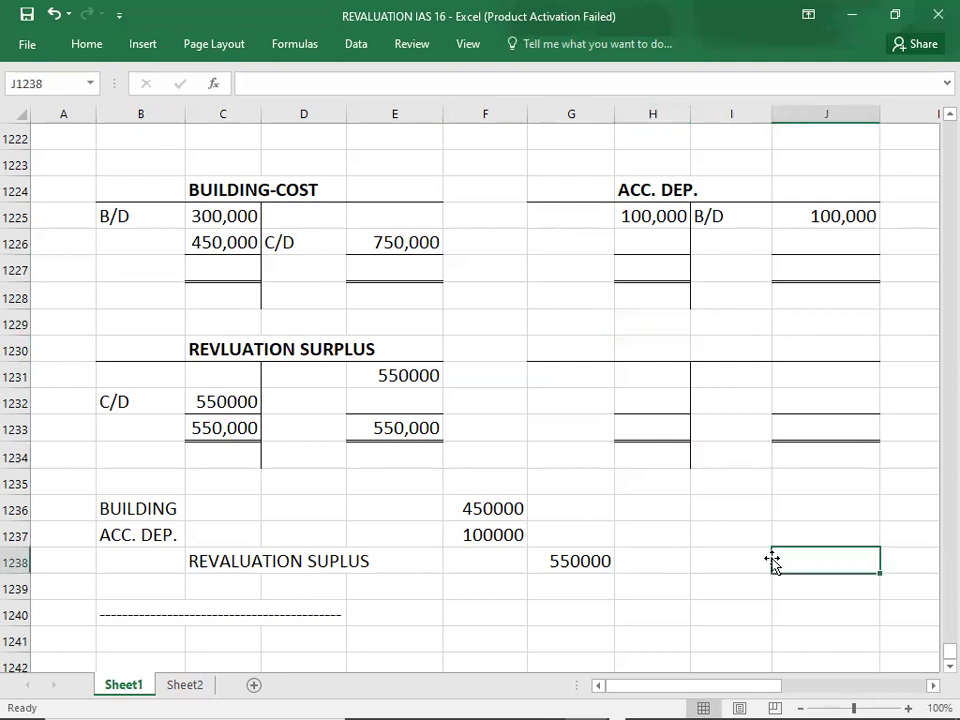